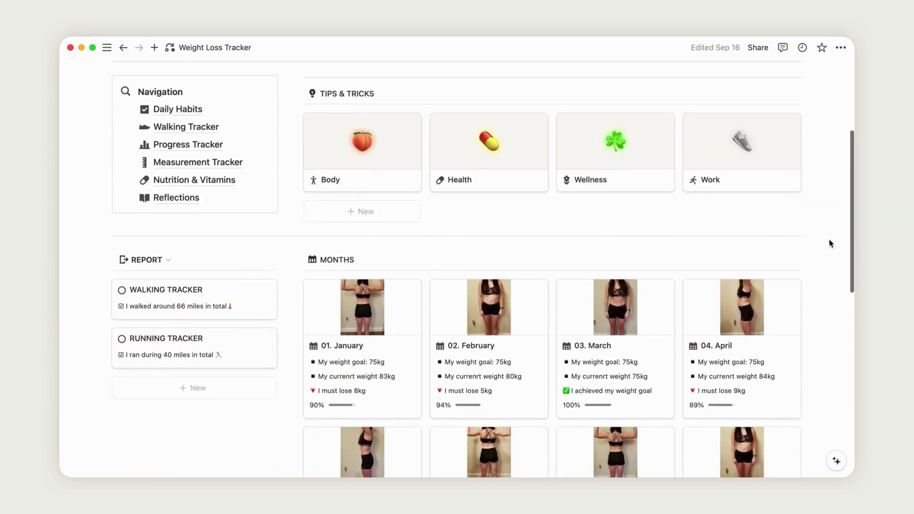
scroll(830, 244, down, 10)
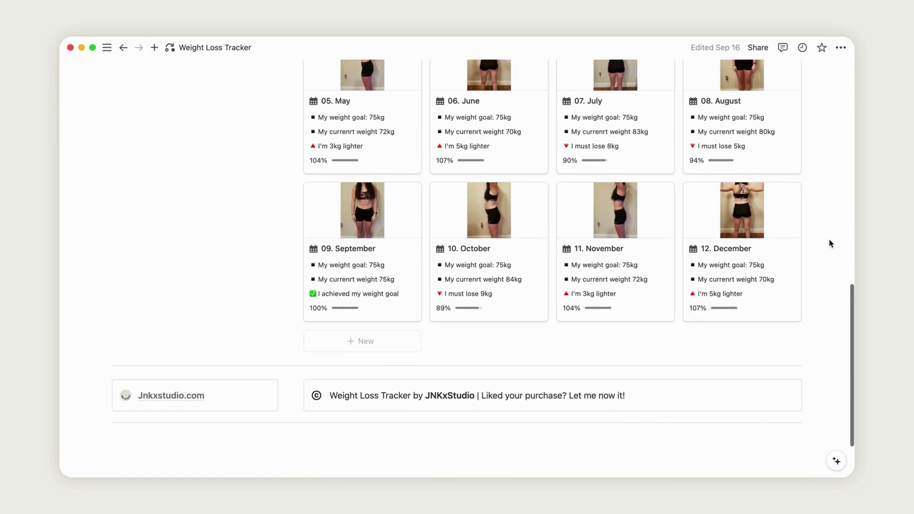
Scroll down through the weekly habit tracker and Quarterly Habits board, then back up
scroll(830, 244, up, 10)
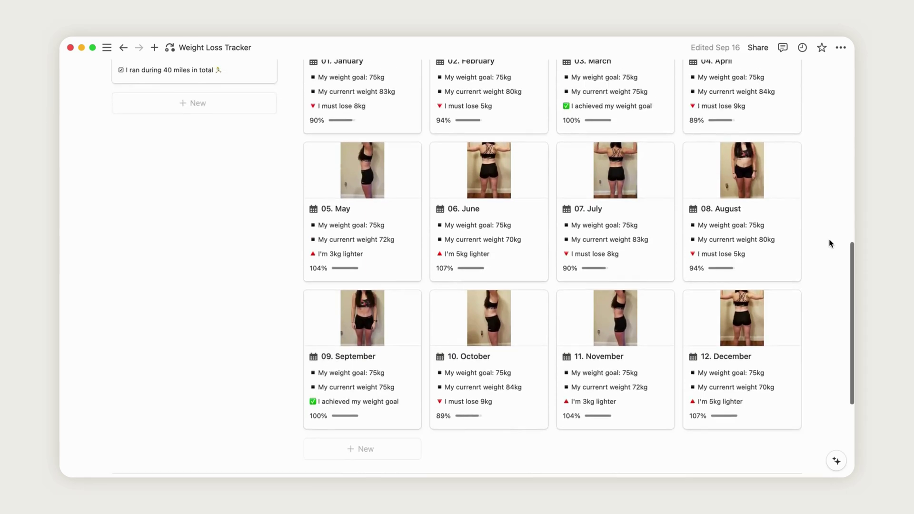
scroll(830, 244, up, 8)
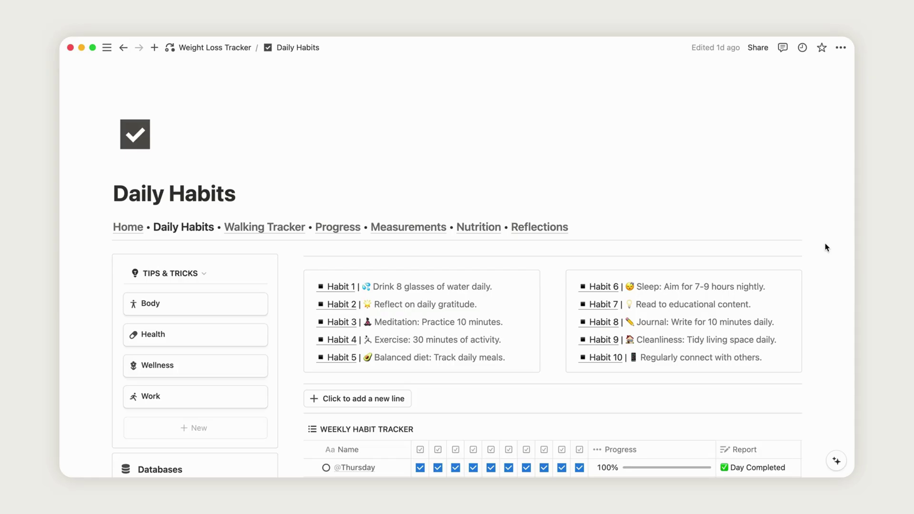
scroll(827, 248, down, 5)
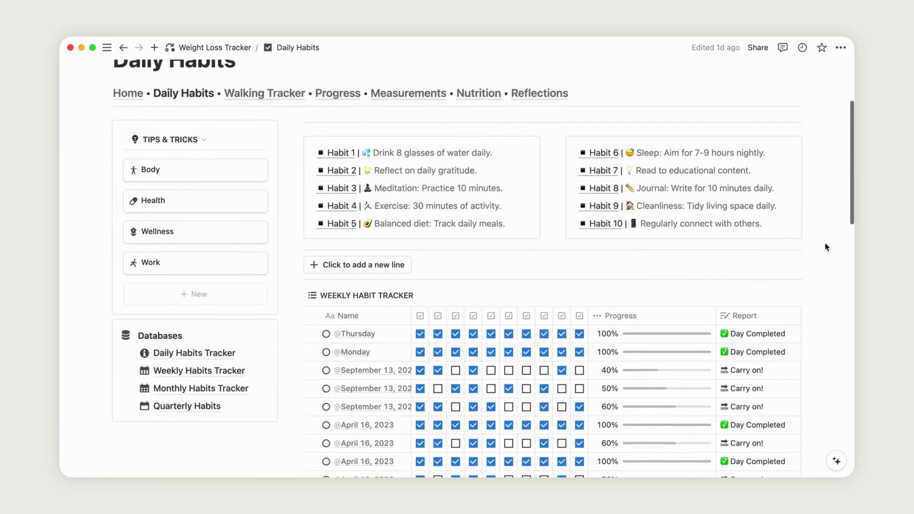
scroll(827, 248, down, 15)
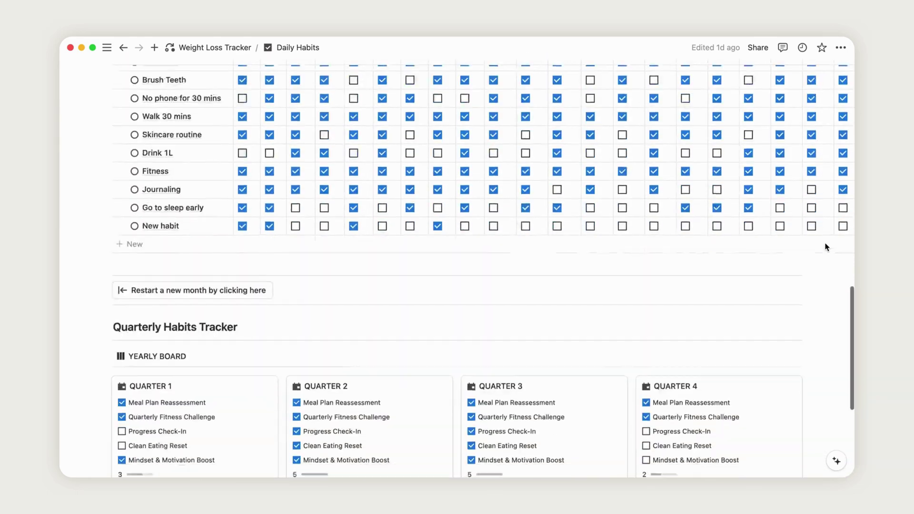
scroll(827, 248, up, 15)
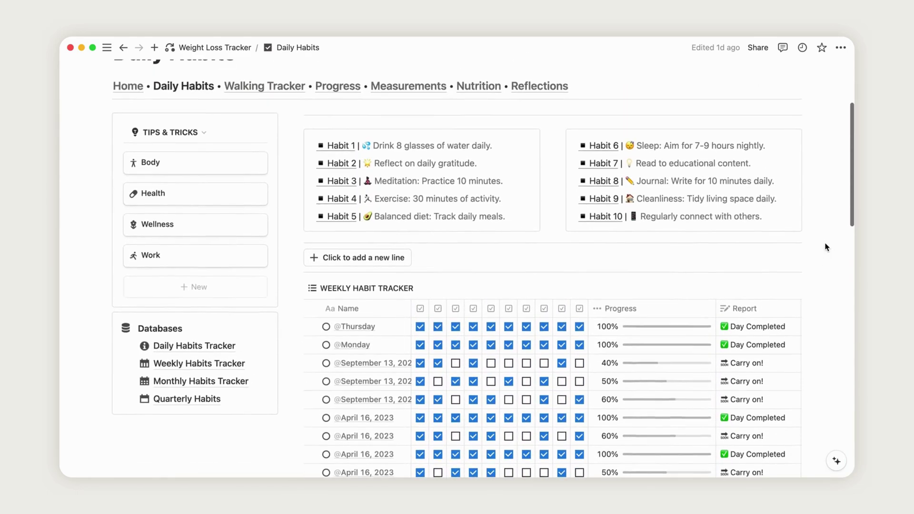
scroll(827, 247, down, 1)
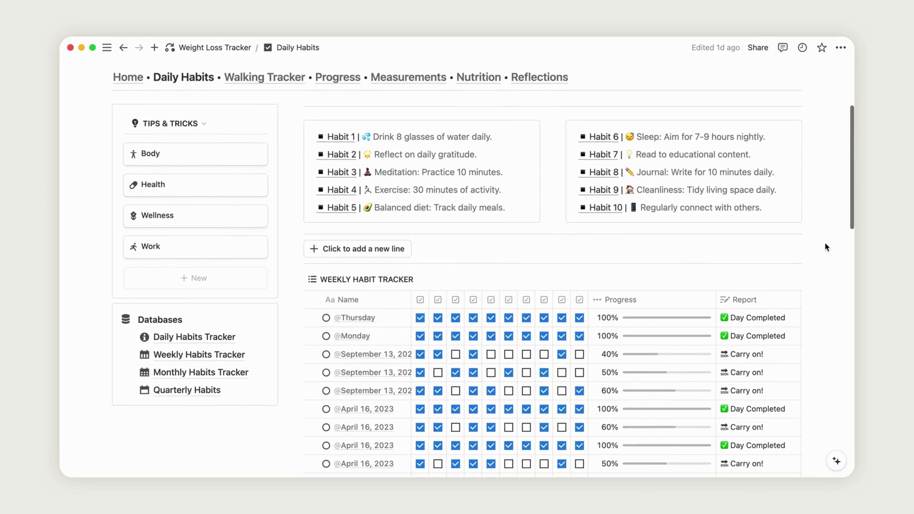
click(210, 155)
scroll(374, 290, down, 1)
scroll(374, 289, down, 10)
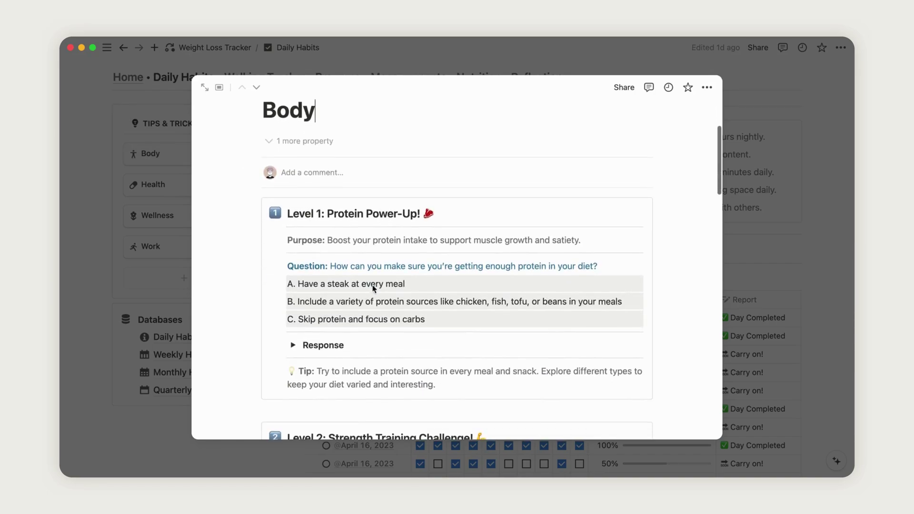
scroll(371, 279, up, 10)
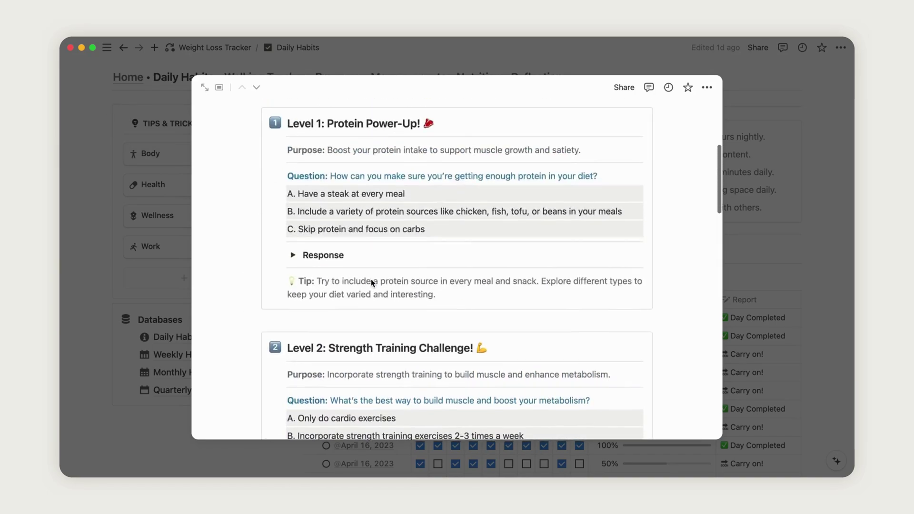
click(293, 306)
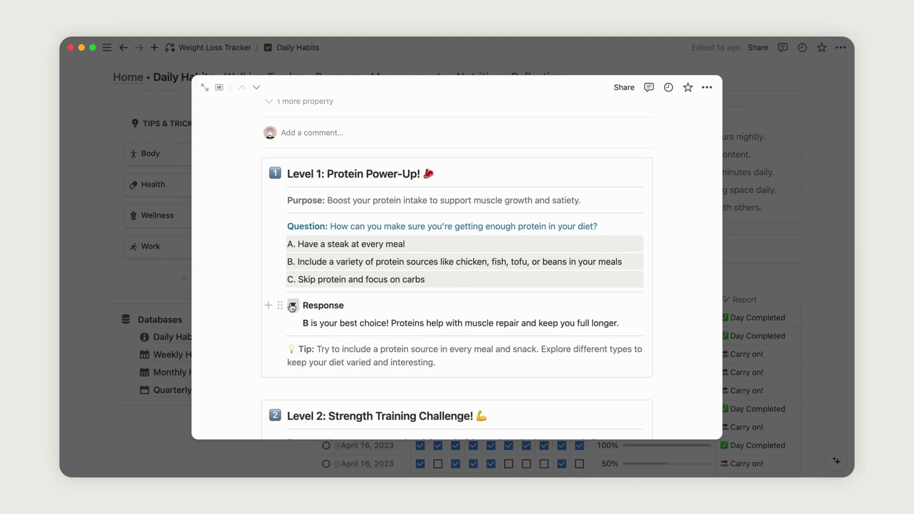
click(292, 306)
scroll(300, 318, down, 4)
click(292, 341)
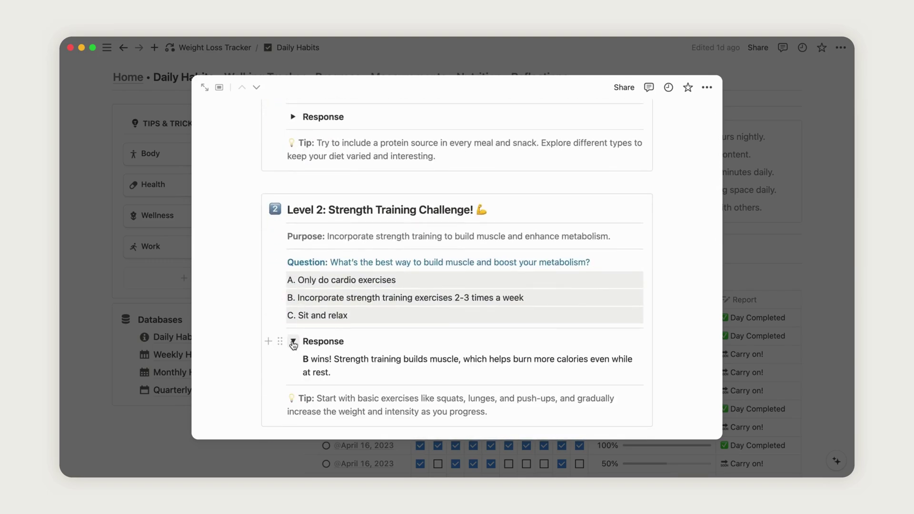
click(292, 341)
click(155, 355)
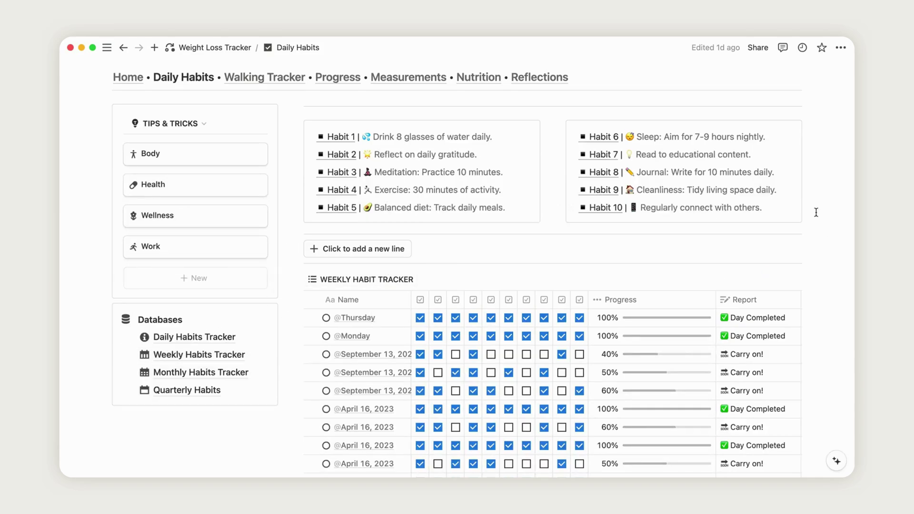
scroll(817, 212, down, 5)
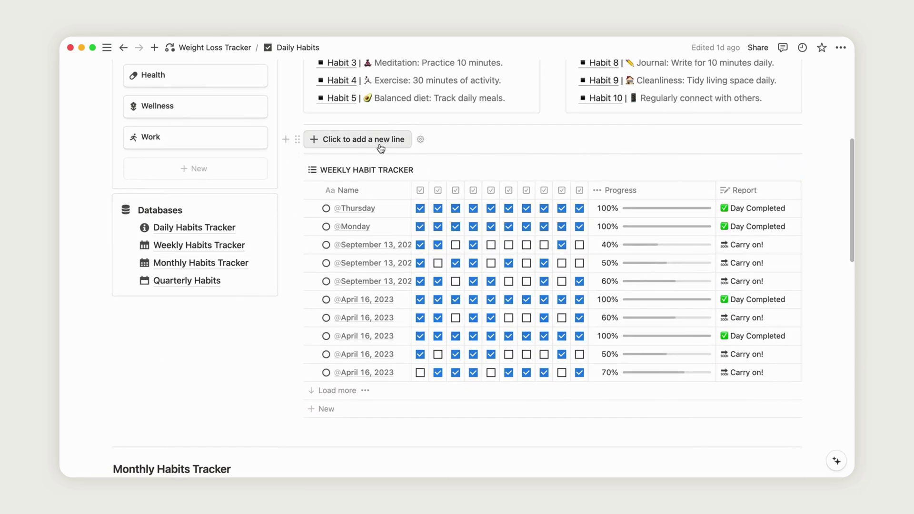
click(385, 144)
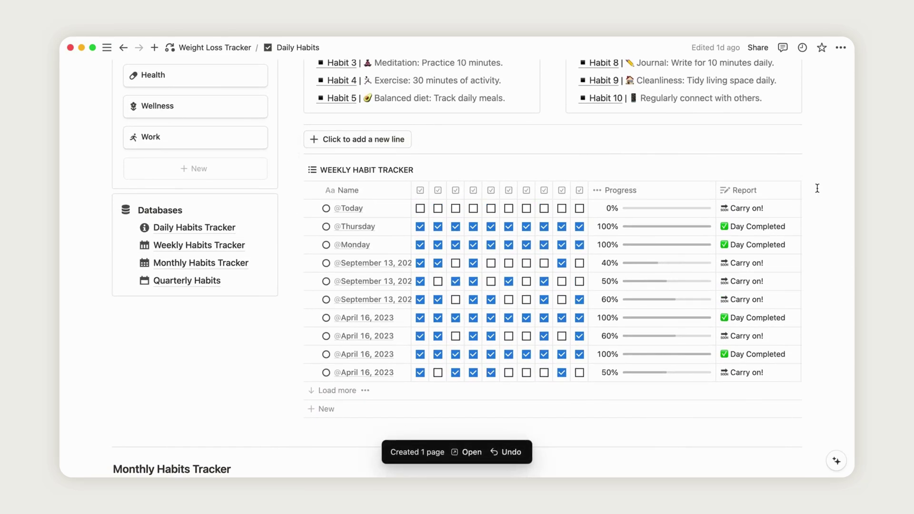
scroll(817, 189, up, 3)
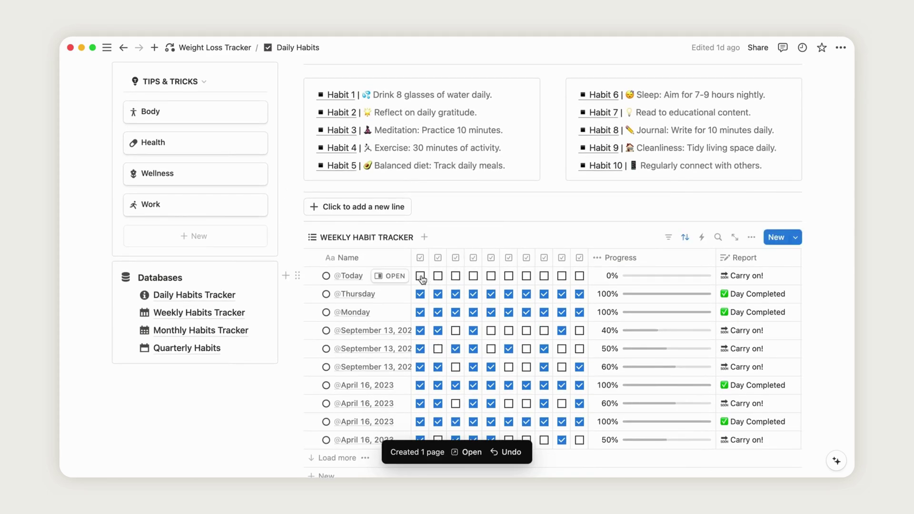
click(510, 277)
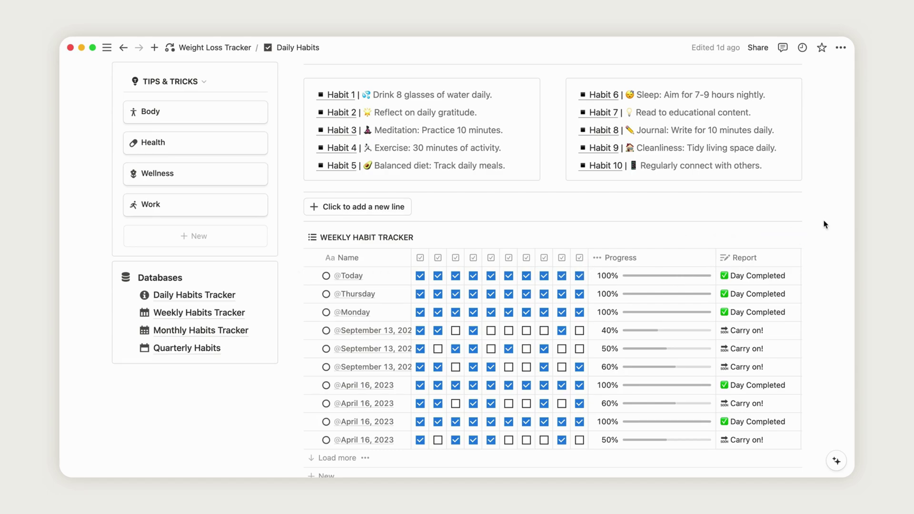
Add a second New habit row to the Monthly Habits Tracker
scroll(825, 224, down, 6)
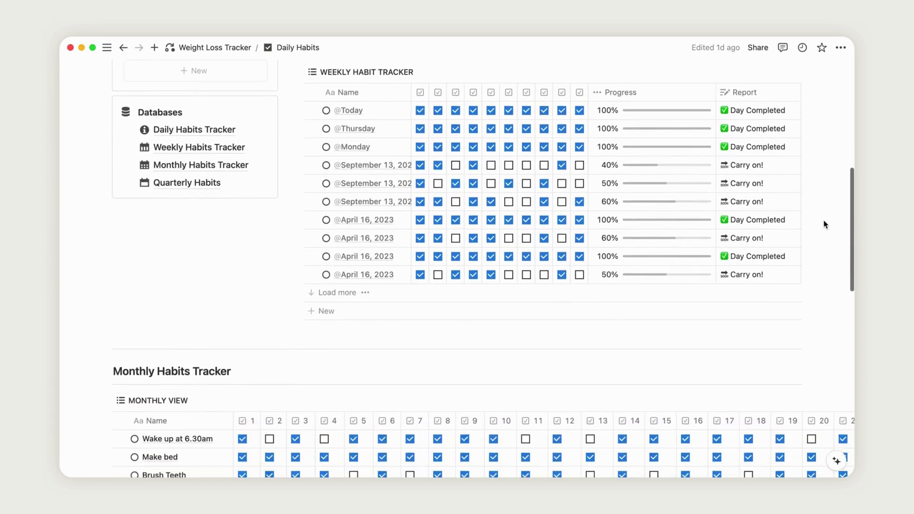
scroll(825, 224, down, 4)
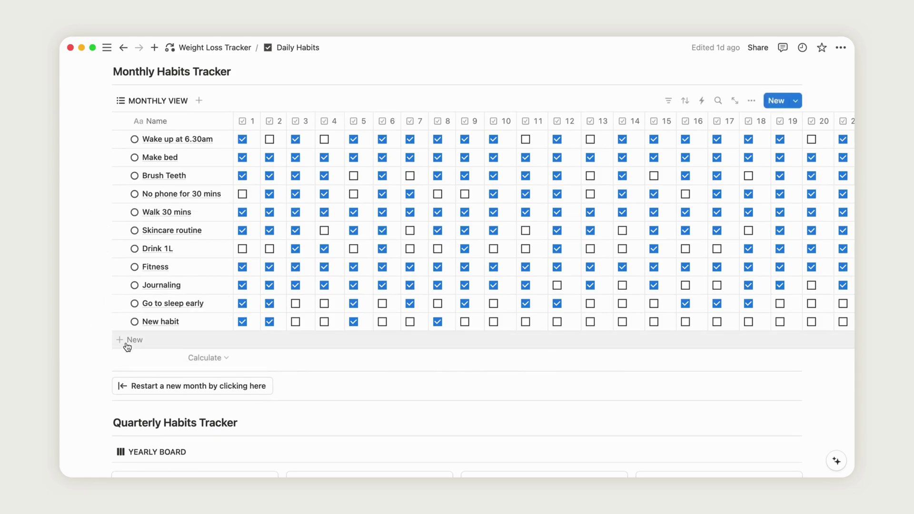
click(128, 341)
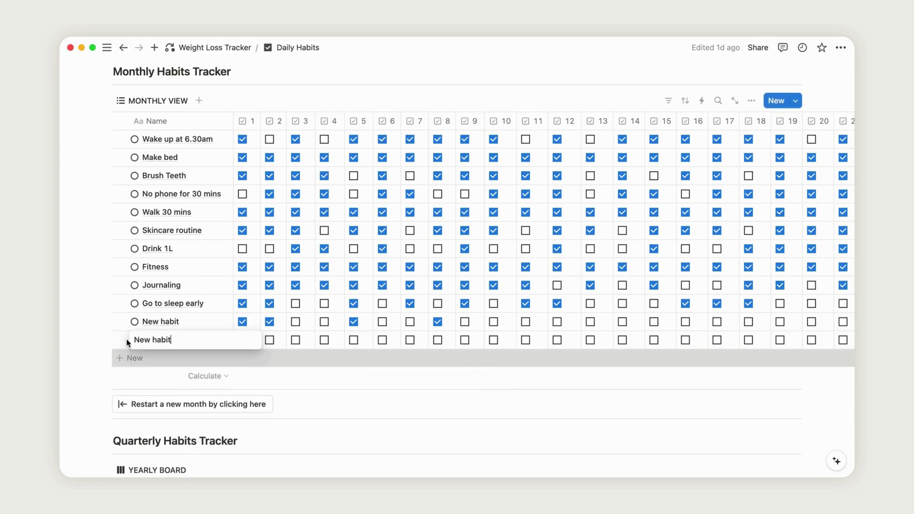
key(Return)
Tick days 1, 2, 5, 16 and 19 for the new habit, then restart the month clearing every checkbox
click(242, 340)
click(269, 340)
click(353, 340)
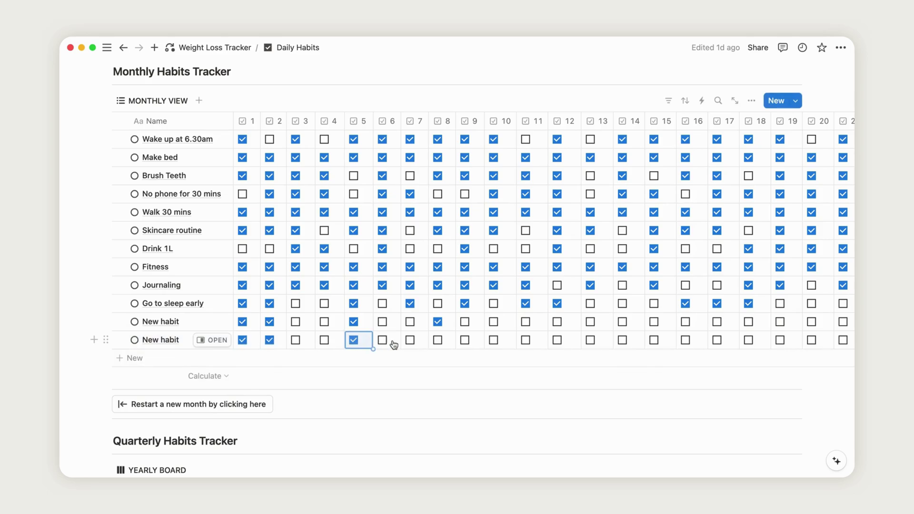
click(464, 342)
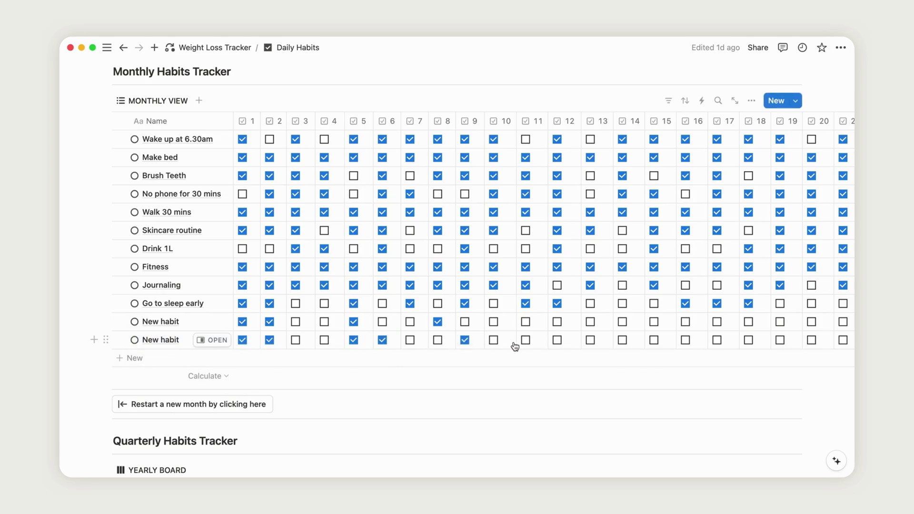
click(705, 342)
click(781, 346)
click(815, 391)
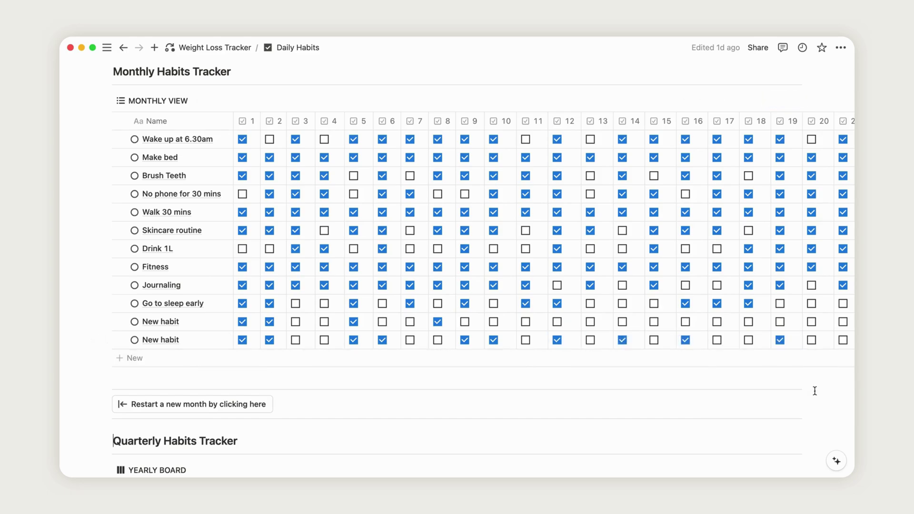
click(221, 406)
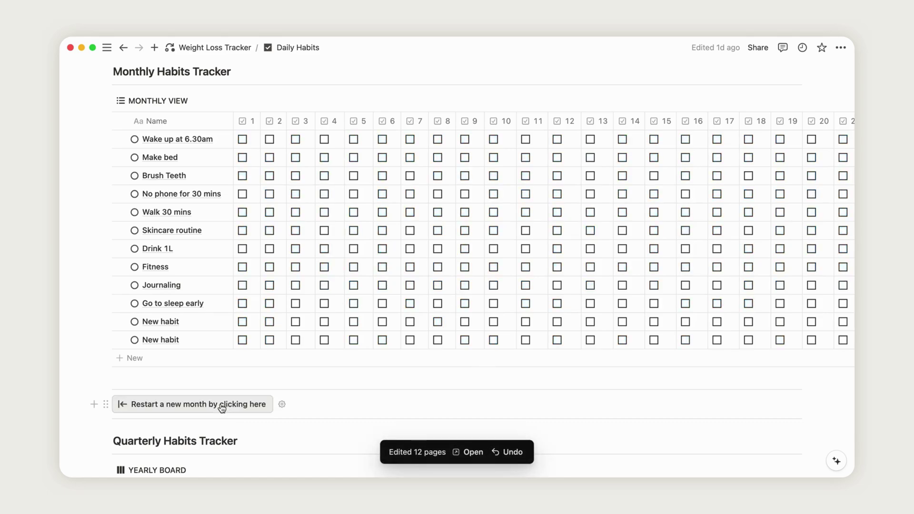
In QUARTER 1, rename the Meal Plan Reassessment property to 'Rename it'
scroll(819, 391, down, 10)
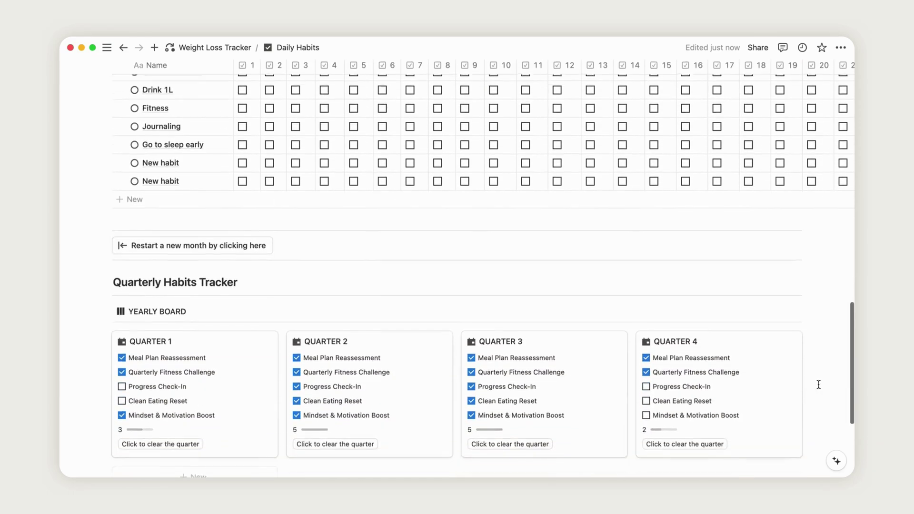
scroll(819, 385, down, 1)
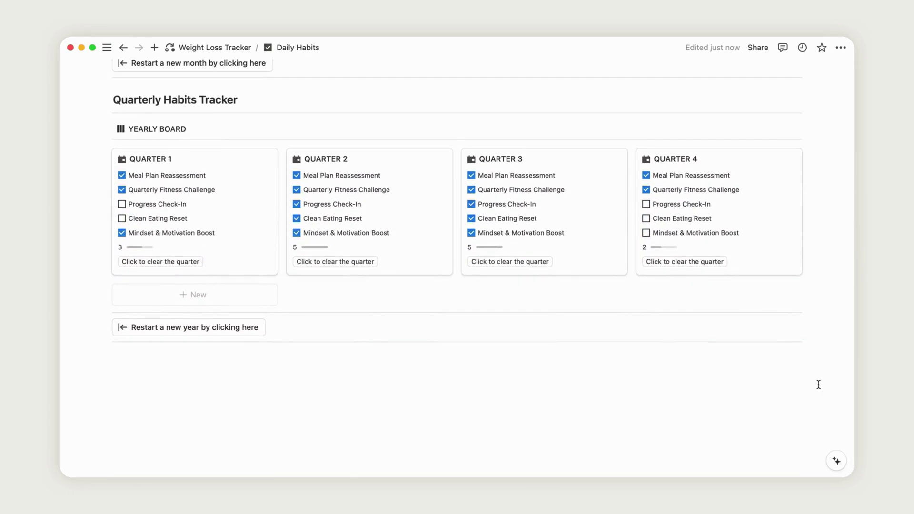
click(241, 223)
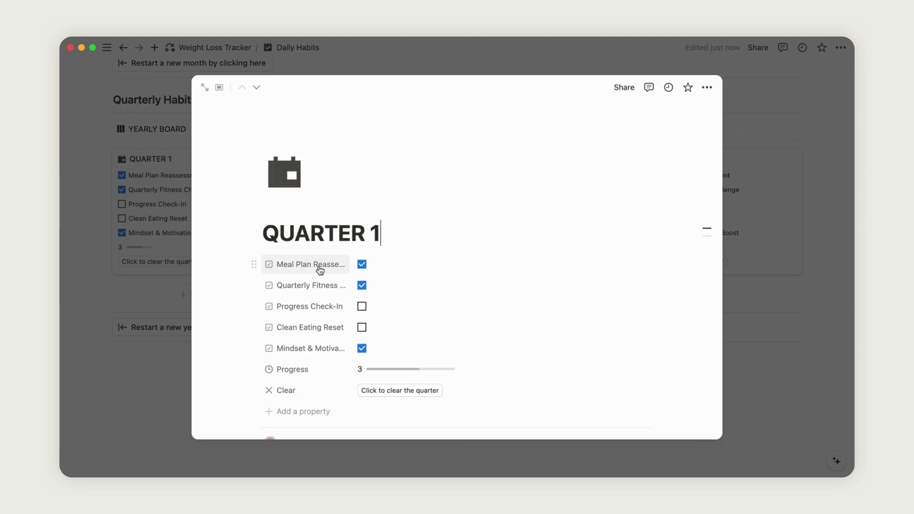
click(318, 265)
click(319, 285)
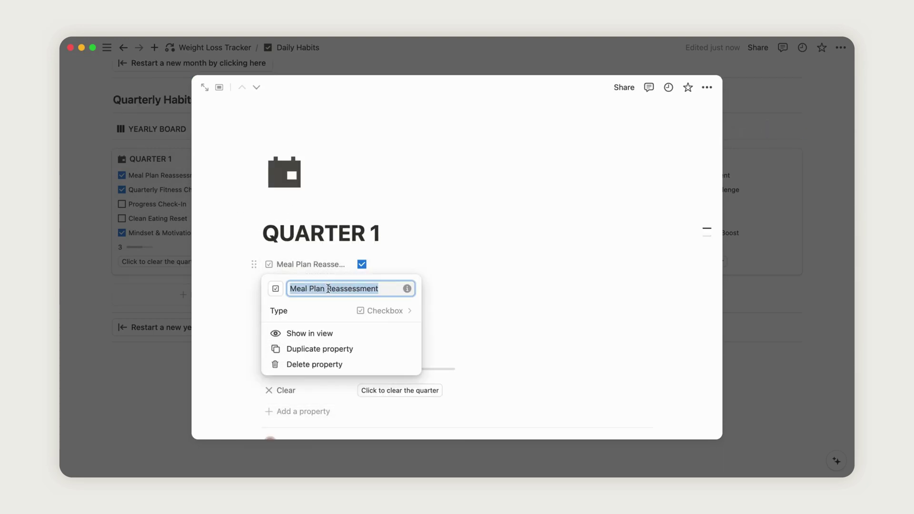
text(Rename it)
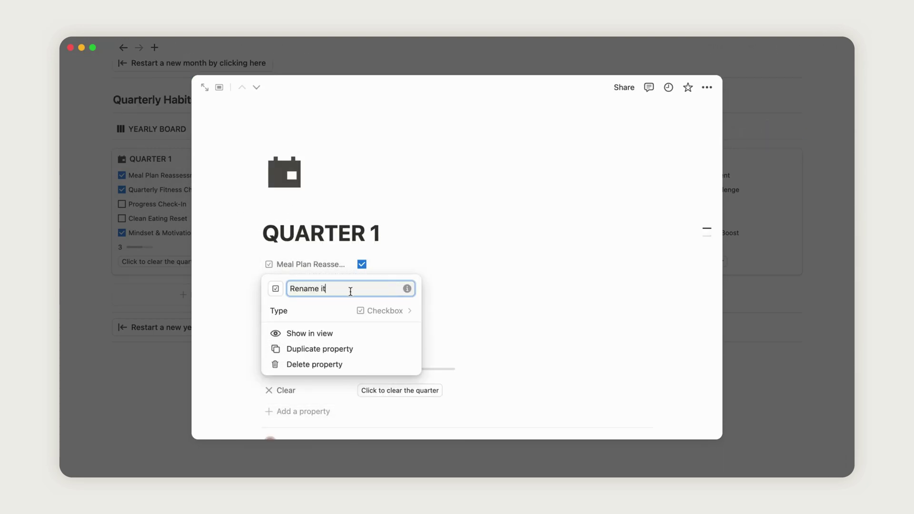
click(475, 237)
Clear Quarter 1's checkboxes, then restart the year so every quarter resets to 0
click(186, 333)
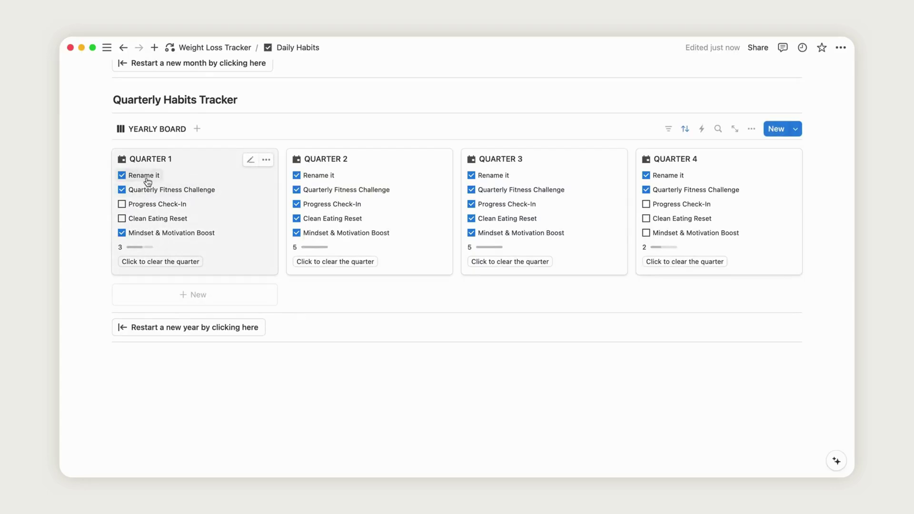
click(167, 262)
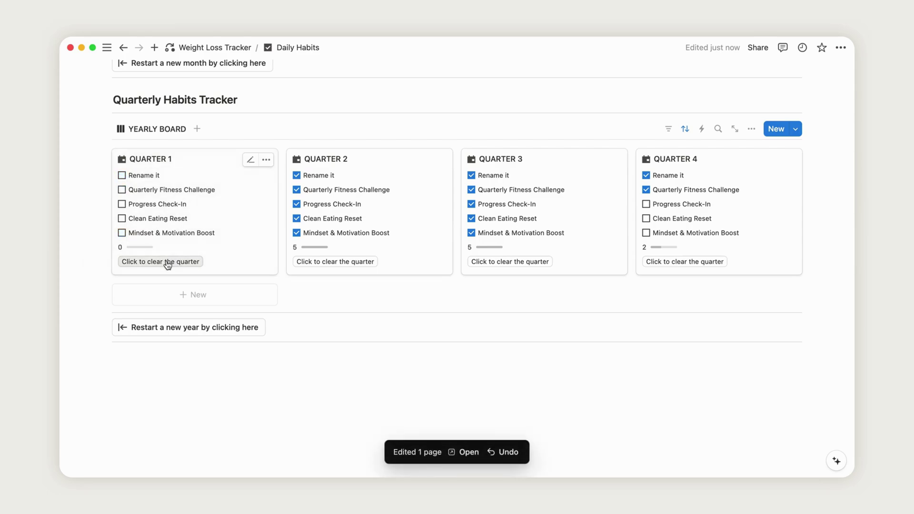
click(181, 333)
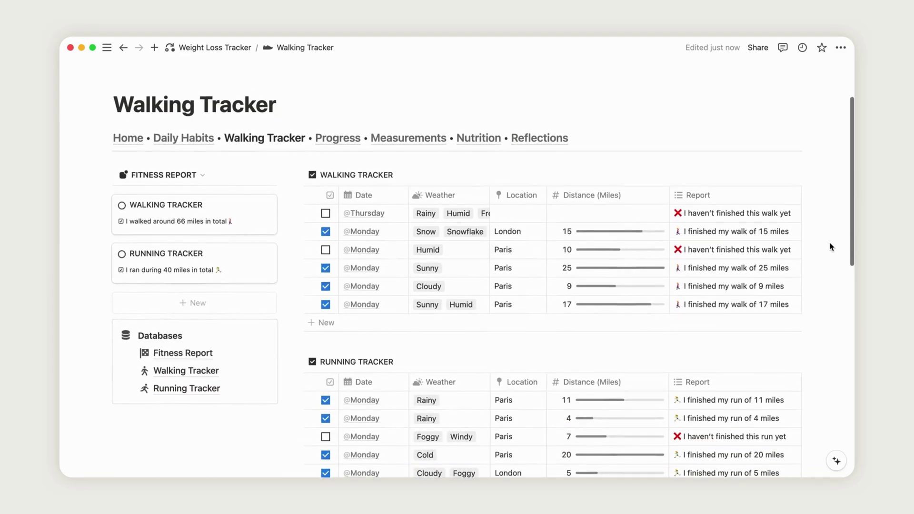
scroll(831, 246, down, 4)
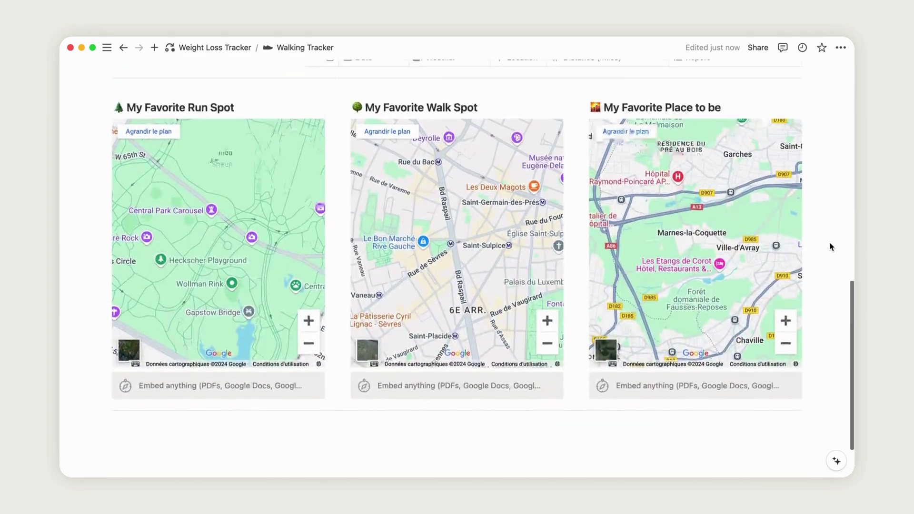
Add a new Today walk entry with Sunny and Humid weather
scroll(831, 247, up, 7)
scroll(831, 247, up, 2)
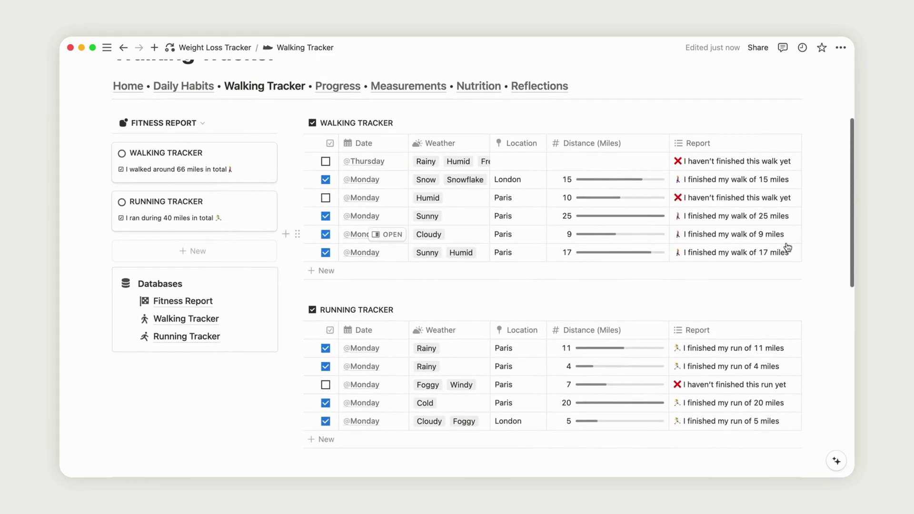
click(327, 258)
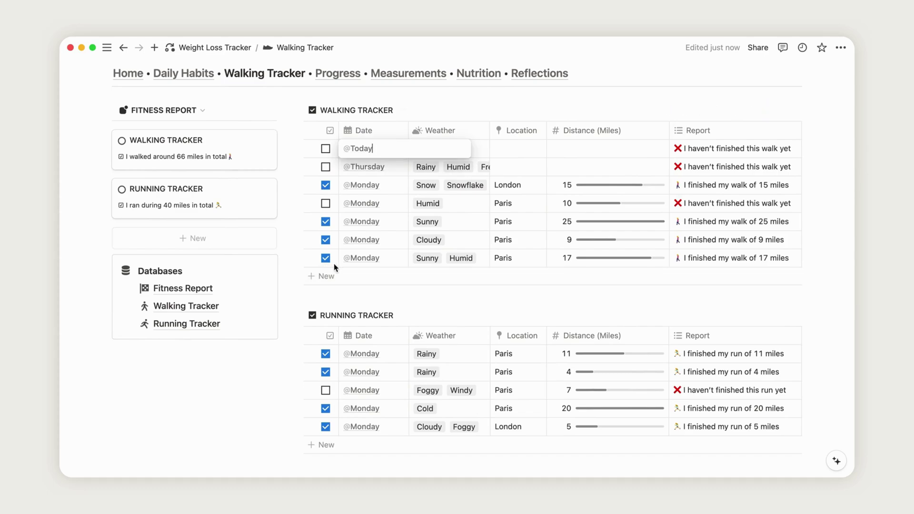
click(443, 149)
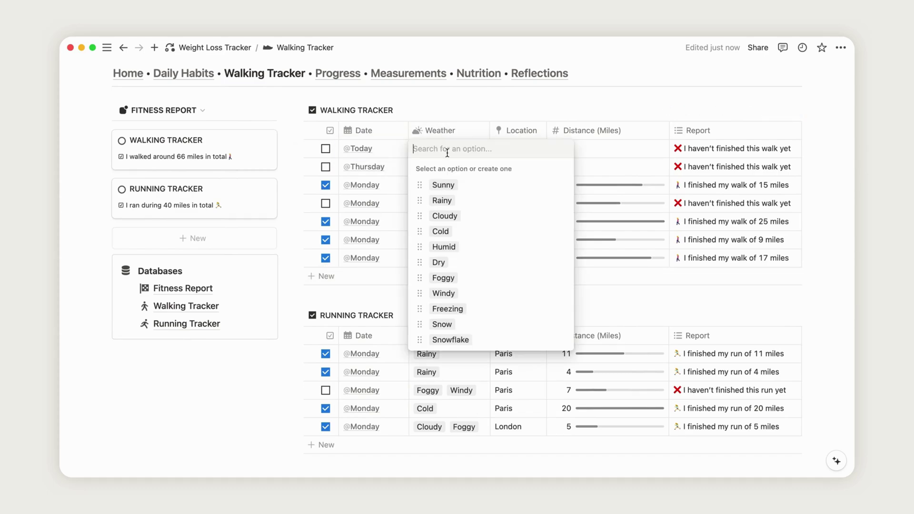
click(443, 185)
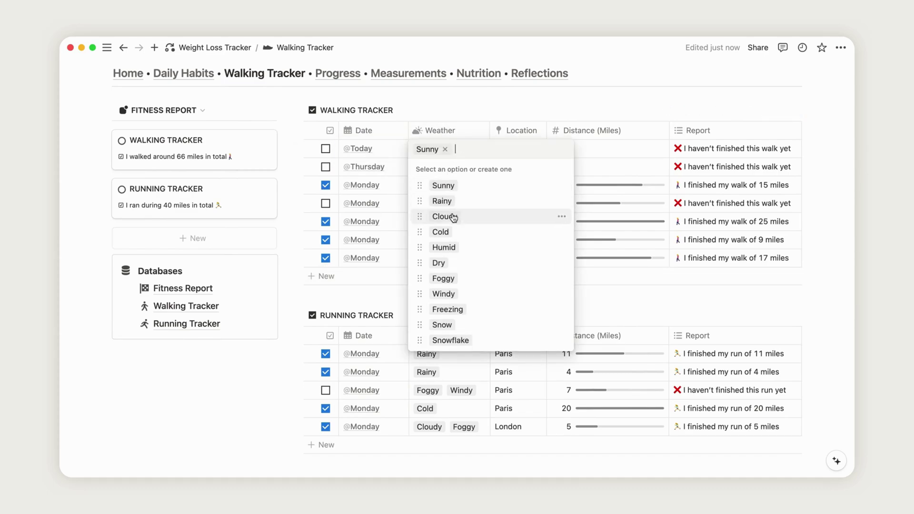
click(452, 248)
key(Escape)
Set the new walk's location to London and its distance to 12
click(513, 151)
text(London)
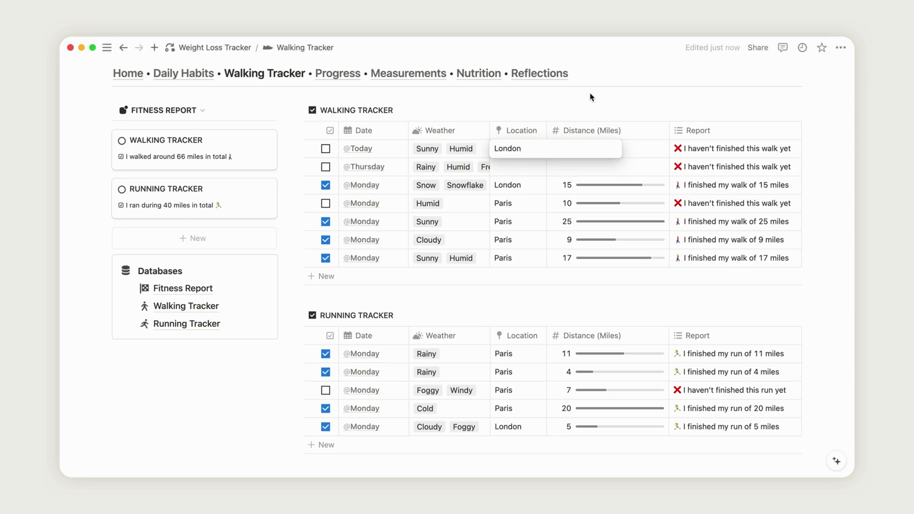
key(Return)
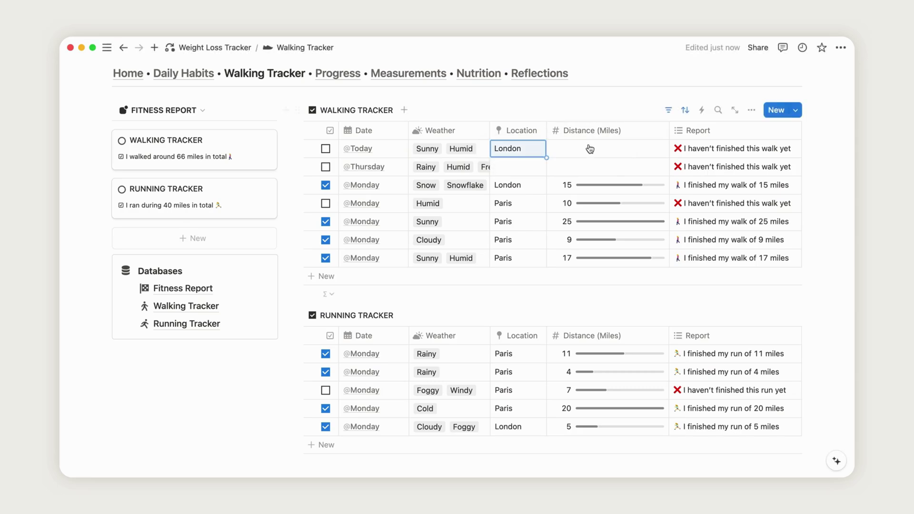
click(580, 156)
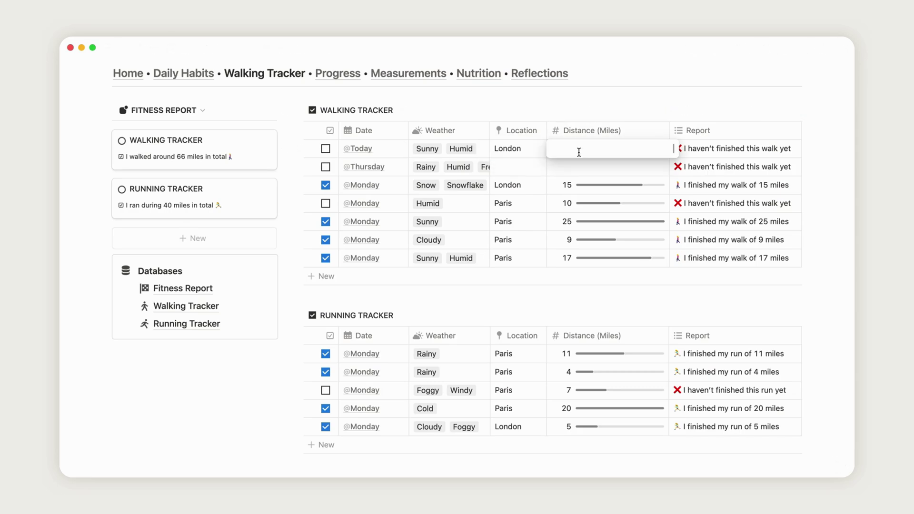
text(12)
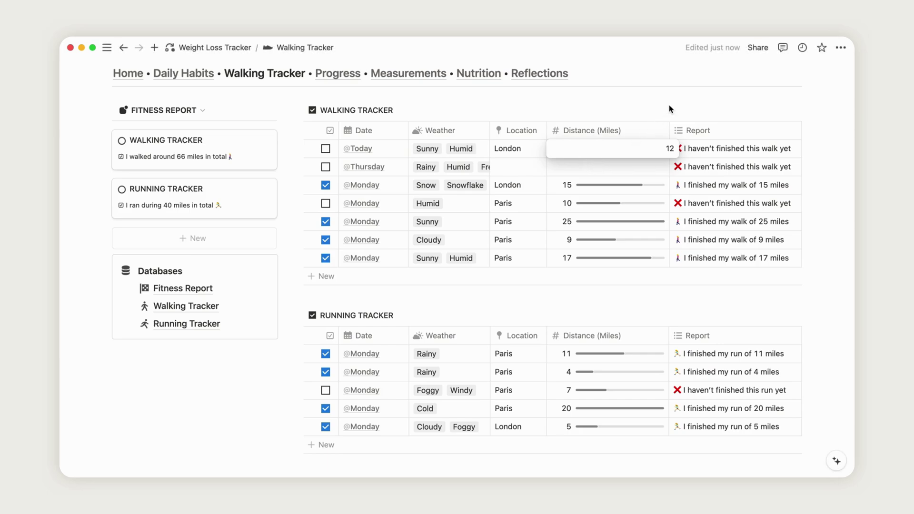
key(Return)
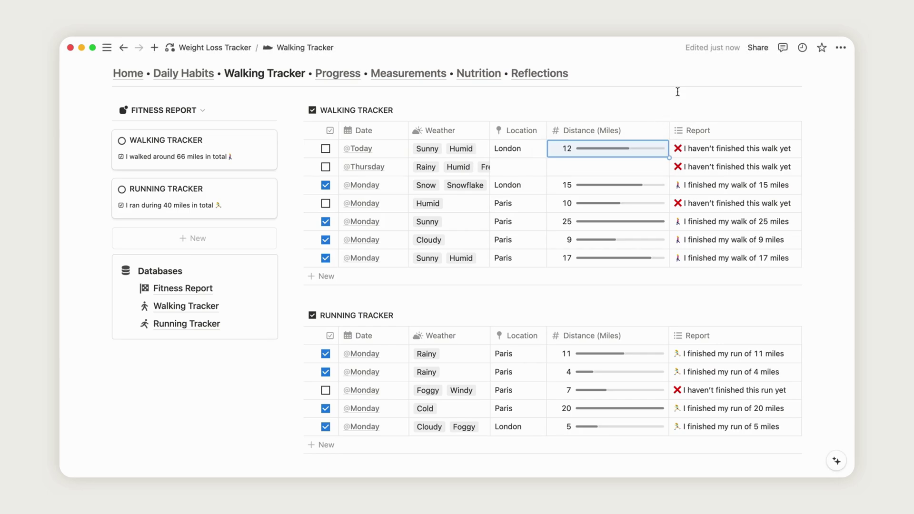
Rename the walking distance column to Distance (km) and change its Report formula from miles to km
click(622, 132)
text(km)
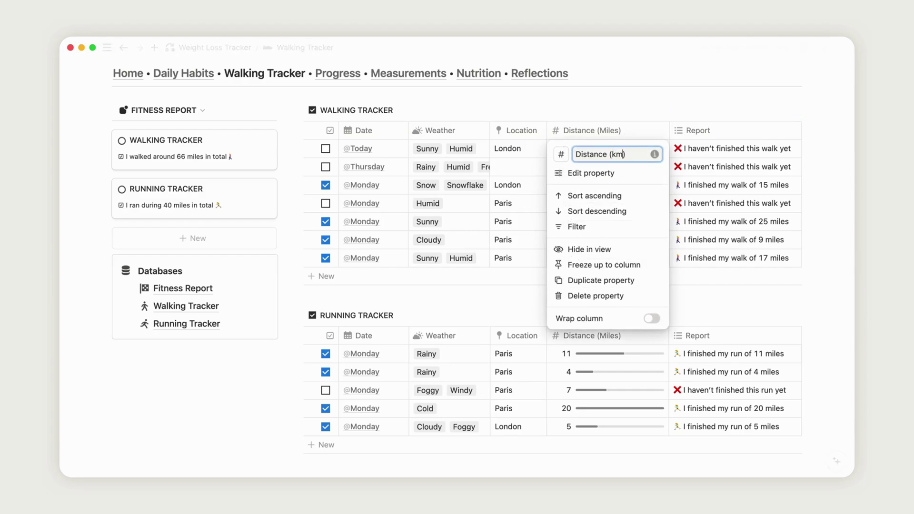
click(647, 113)
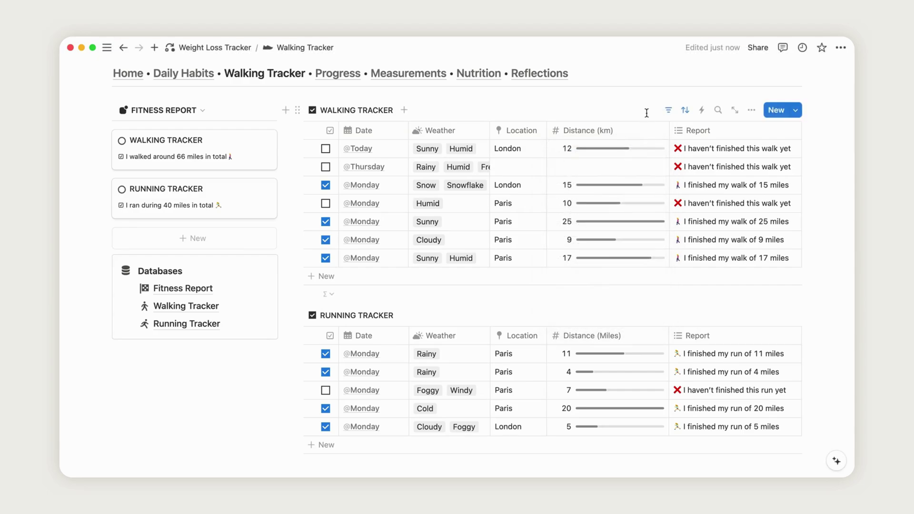
click(721, 152)
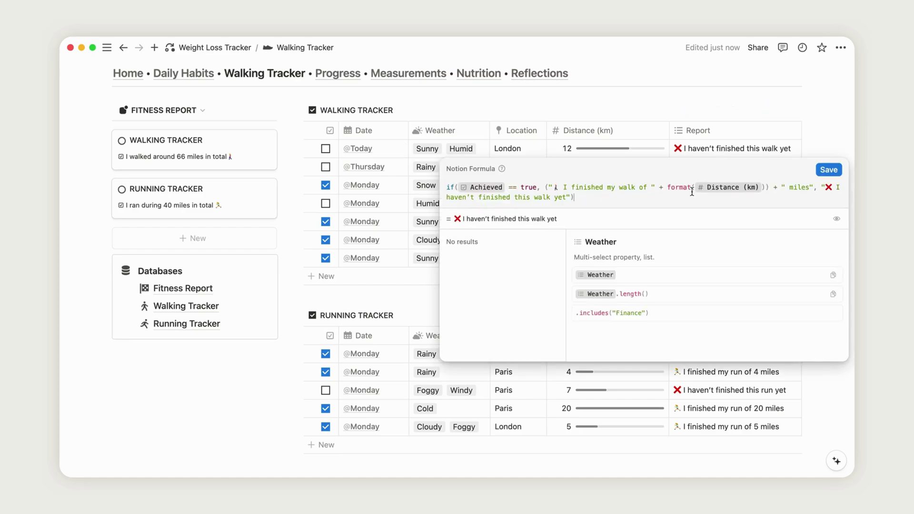
double_click(794, 188)
text(km)
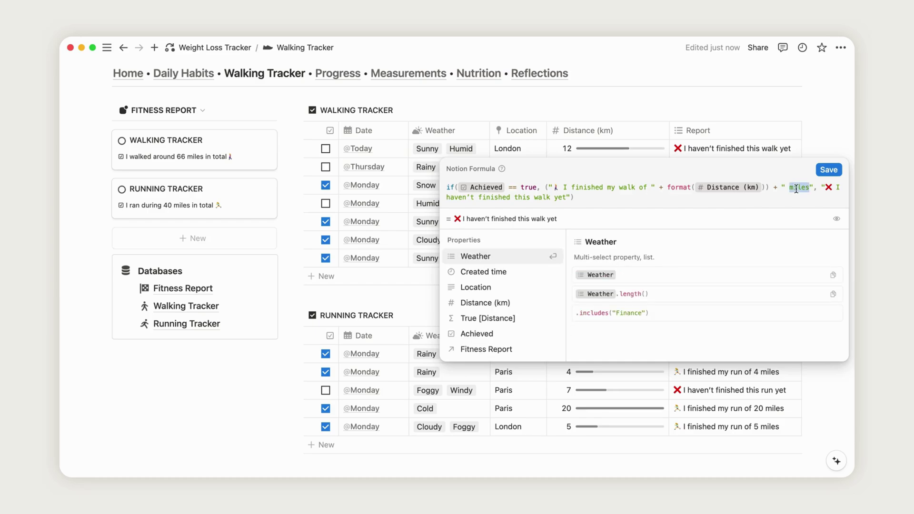
click(829, 170)
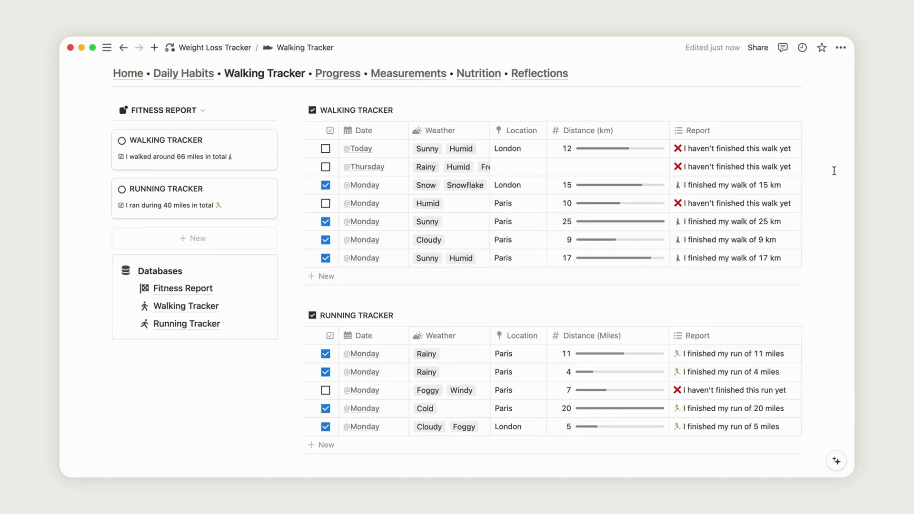
Change the running Report formula from miles to km and rename its column Distance (km)
click(737, 357)
double_click(806, 188)
text(km)
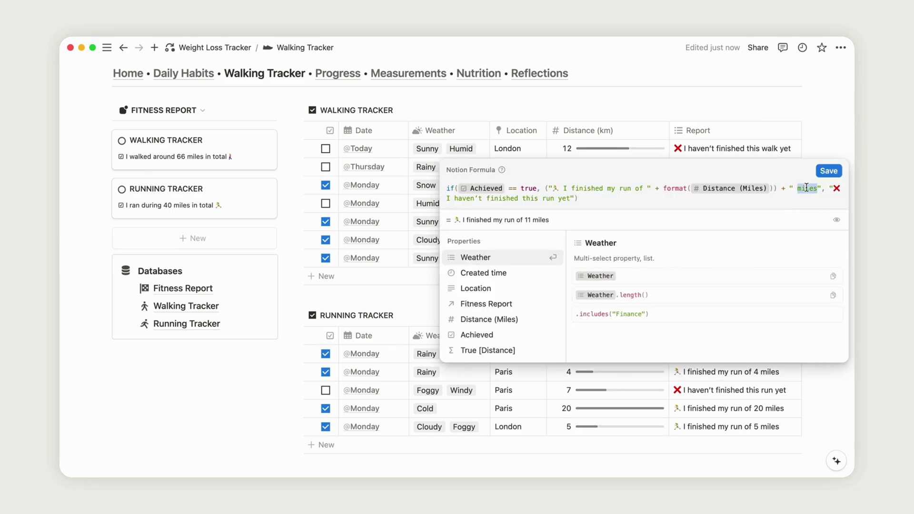
click(829, 170)
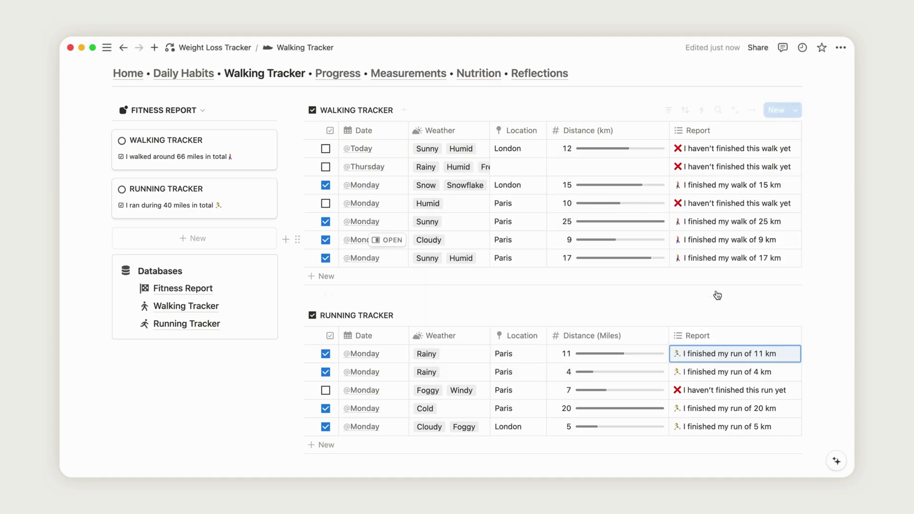
click(612, 337)
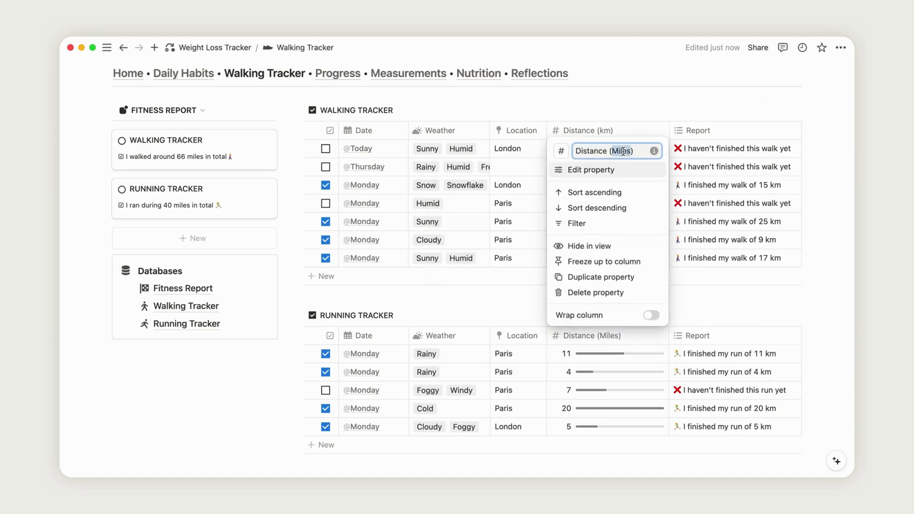
text(km)
key(Return)
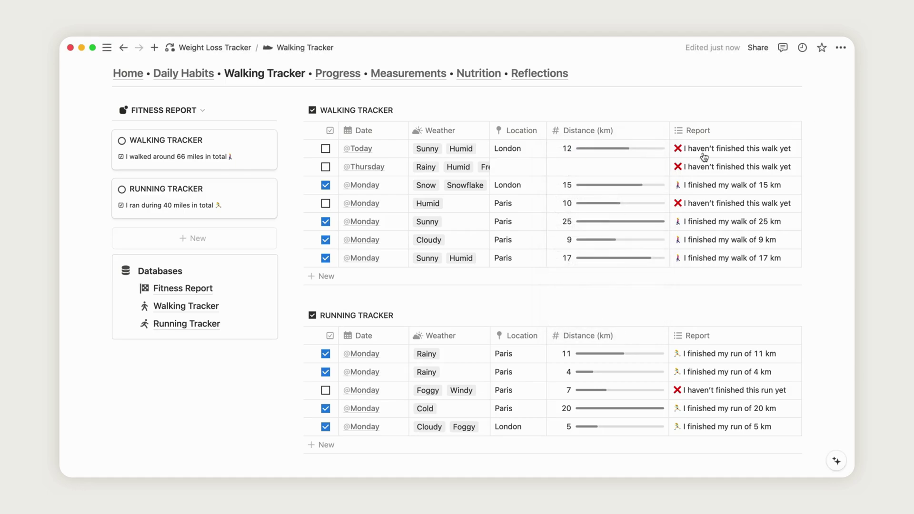
Switch the walking and running total card formulas from miles to km, showing 66 km and 40 km
click(202, 156)
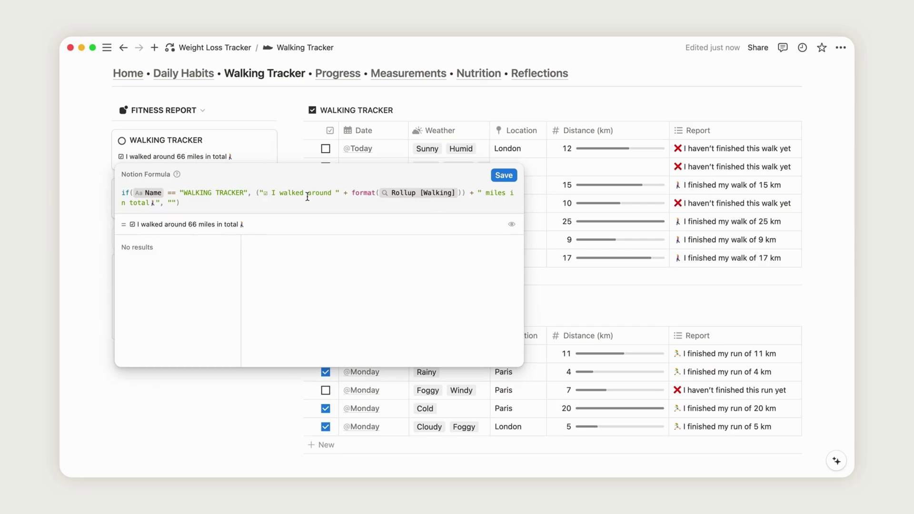
double_click(496, 193)
text(km)
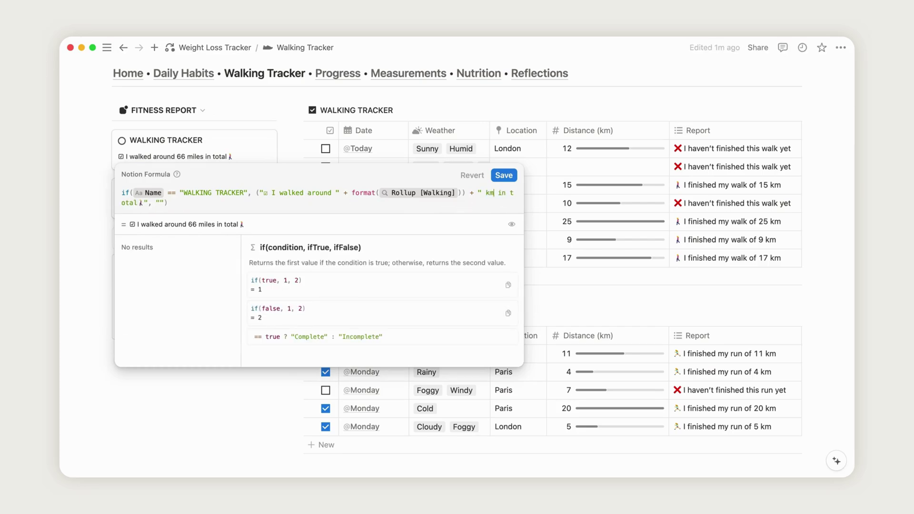
click(504, 175)
click(213, 205)
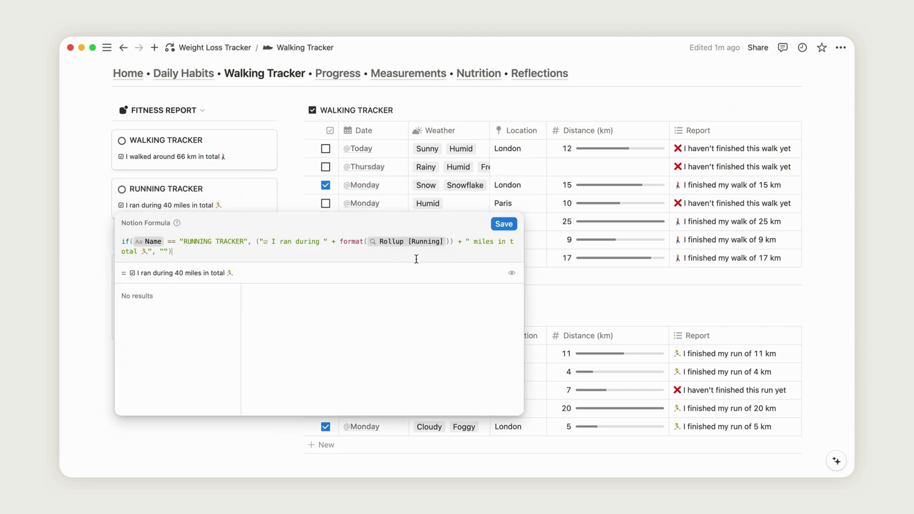
double_click(482, 241)
text(km)
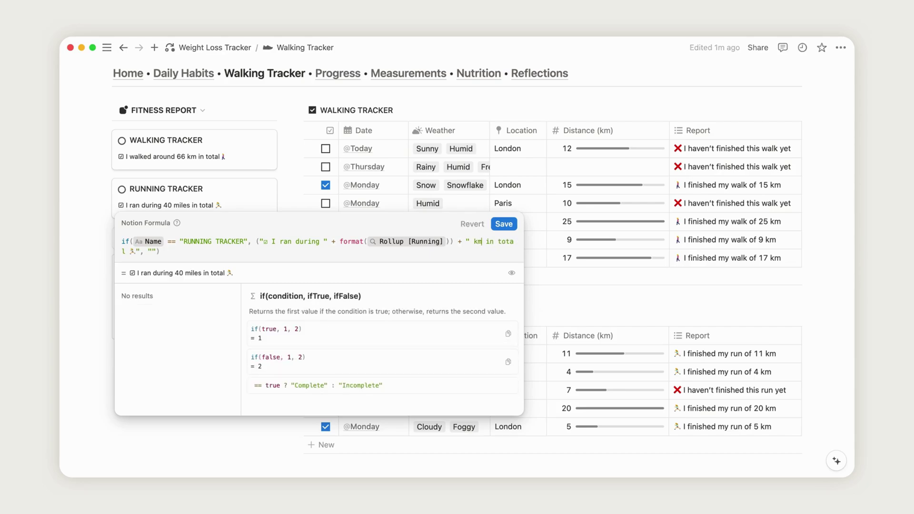
click(503, 224)
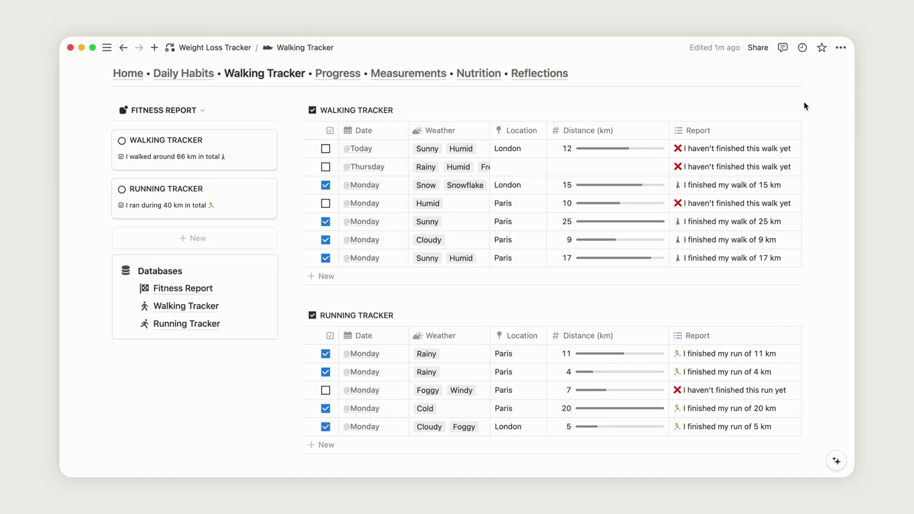
Tick today's walk as finished, so it reports 12 km and the walking total becomes 78 km
click(325, 149)
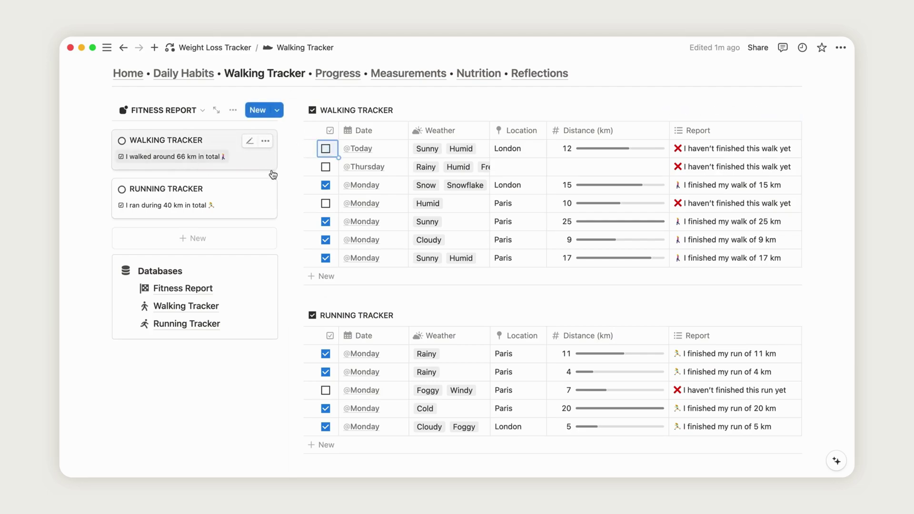
click(327, 150)
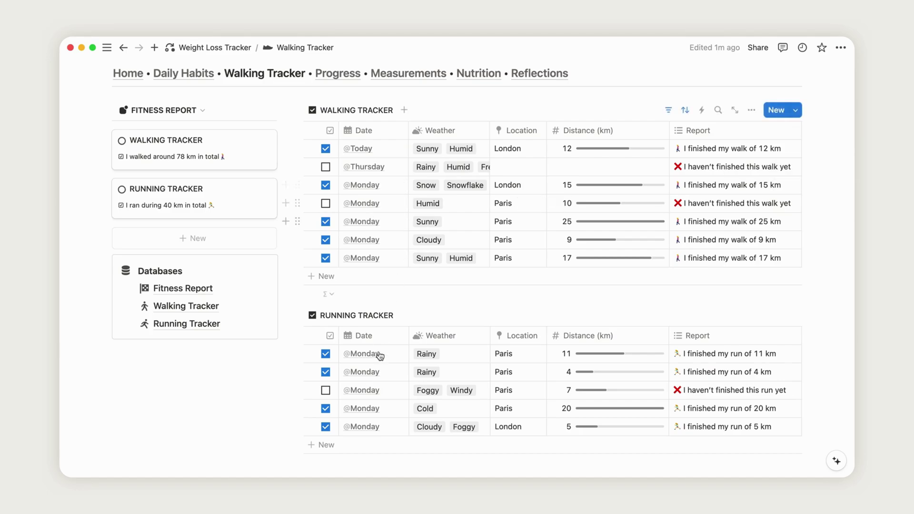
scroll(530, 324, down, 5)
scroll(534, 329, down, 4)
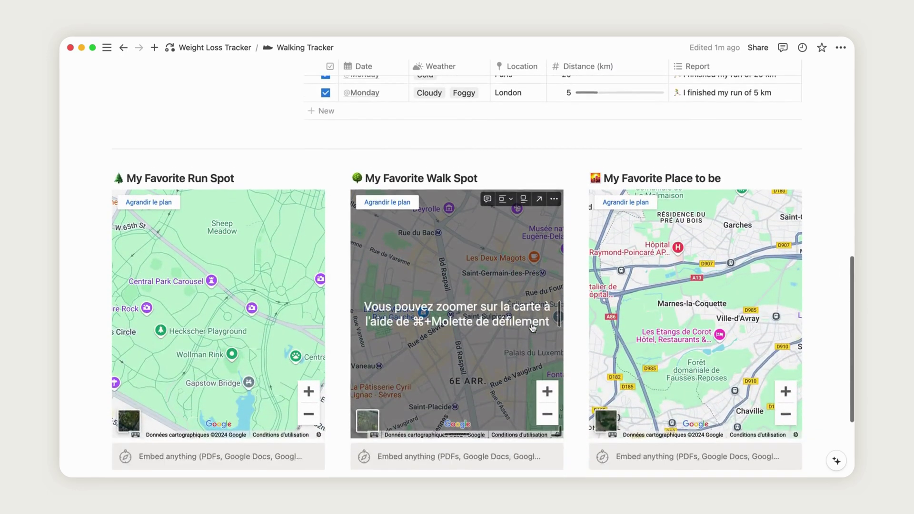
click(630, 367)
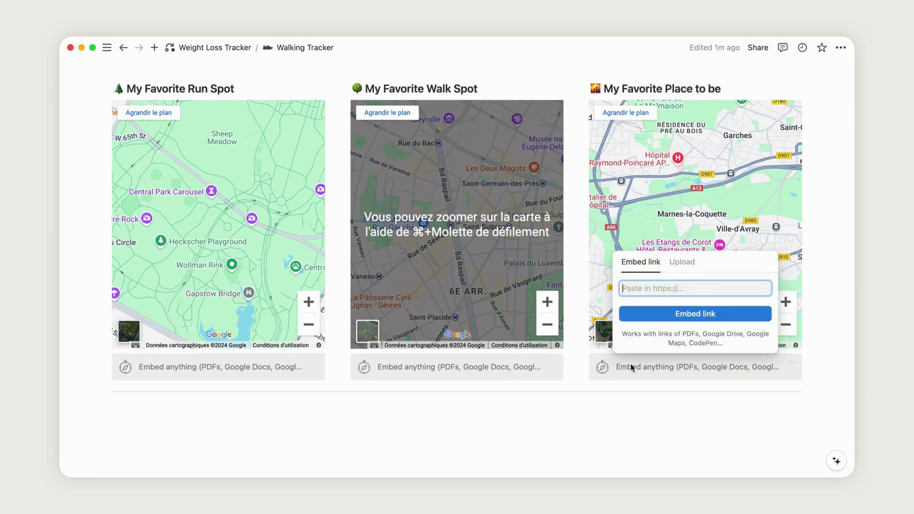
key(super+v)
click(671, 317)
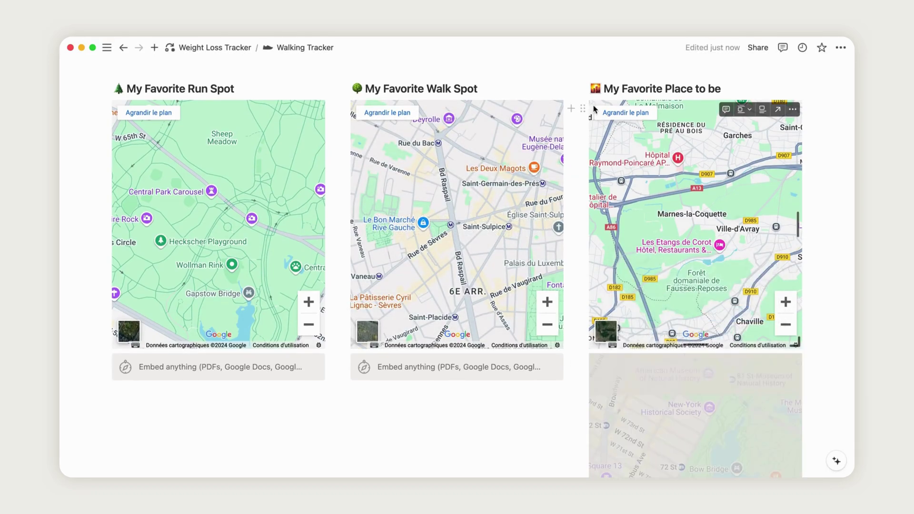
click(582, 109)
key(Escape)
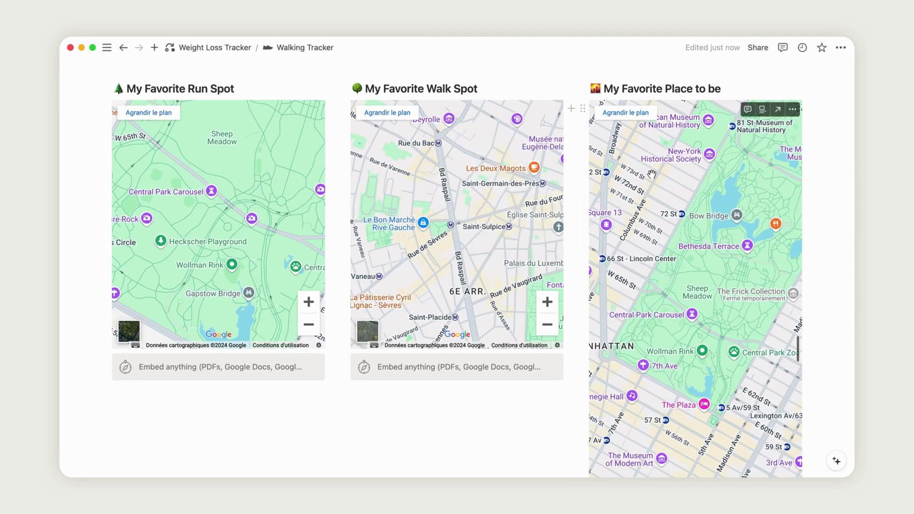
scroll(653, 176, down, 6)
scroll(688, 173, up, 5)
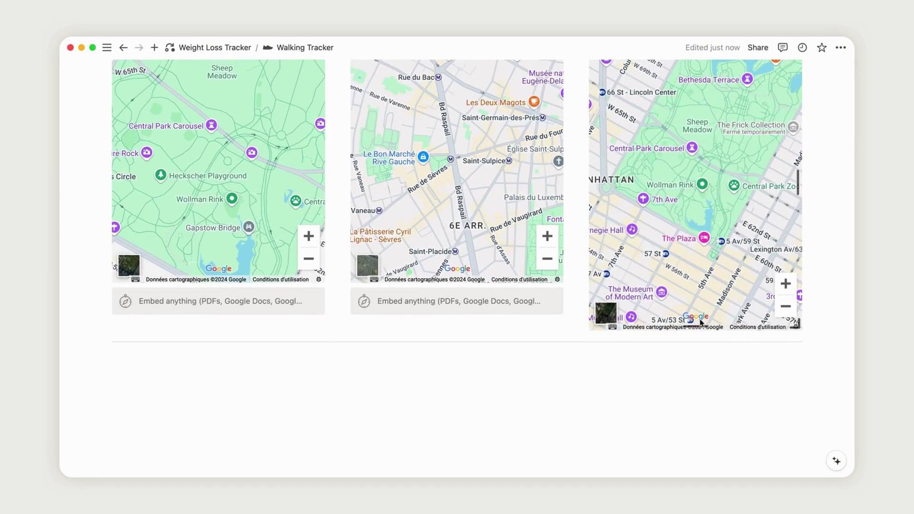
scroll(698, 314, up, 4)
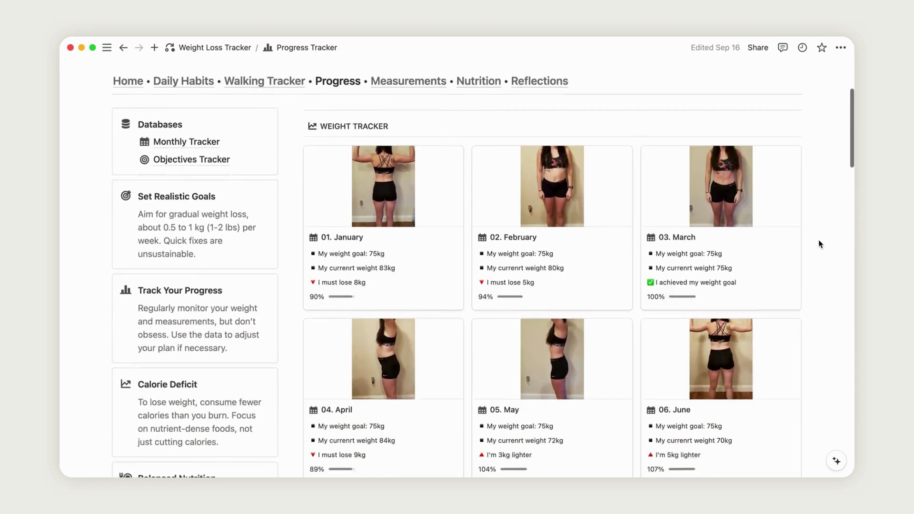
Change January's Result in the Objectives & Goals table from 83 to 75
scroll(820, 243, down, 8)
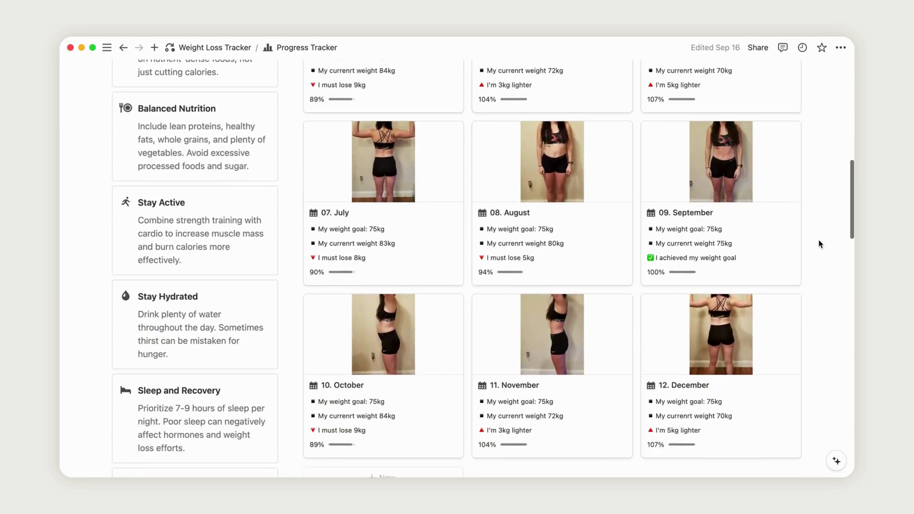
scroll(819, 244, down, 8)
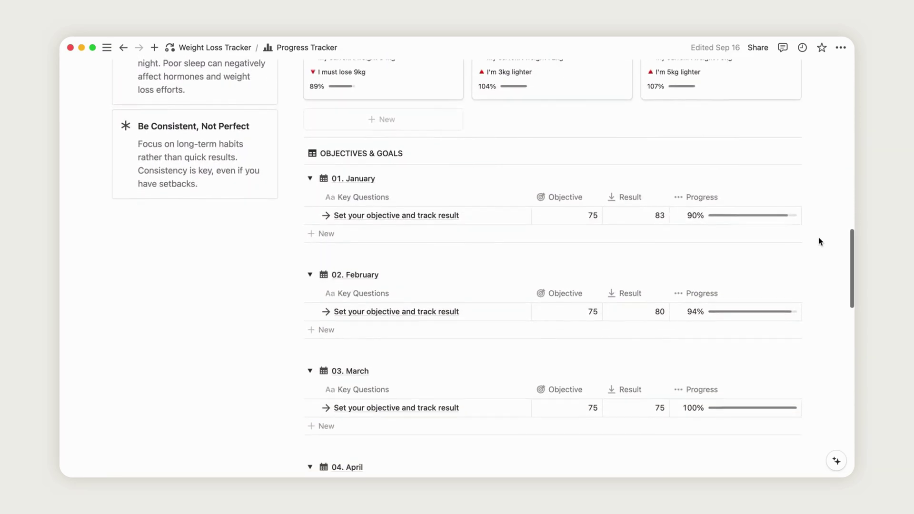
scroll(819, 241, down, 10)
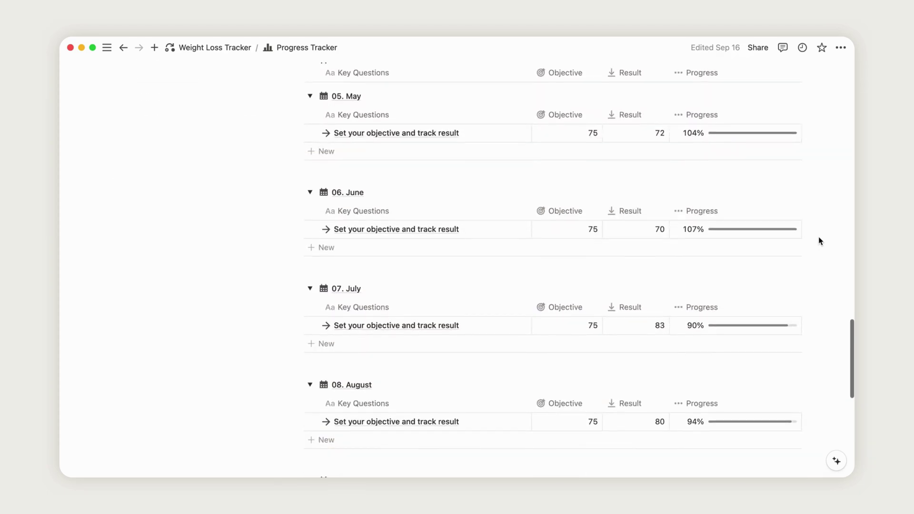
scroll(820, 241, up, 12)
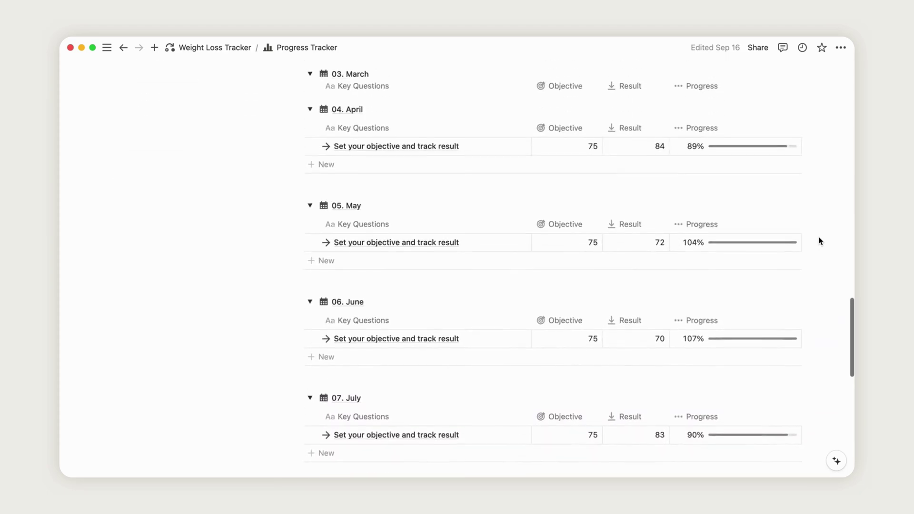
scroll(820, 241, up, 3)
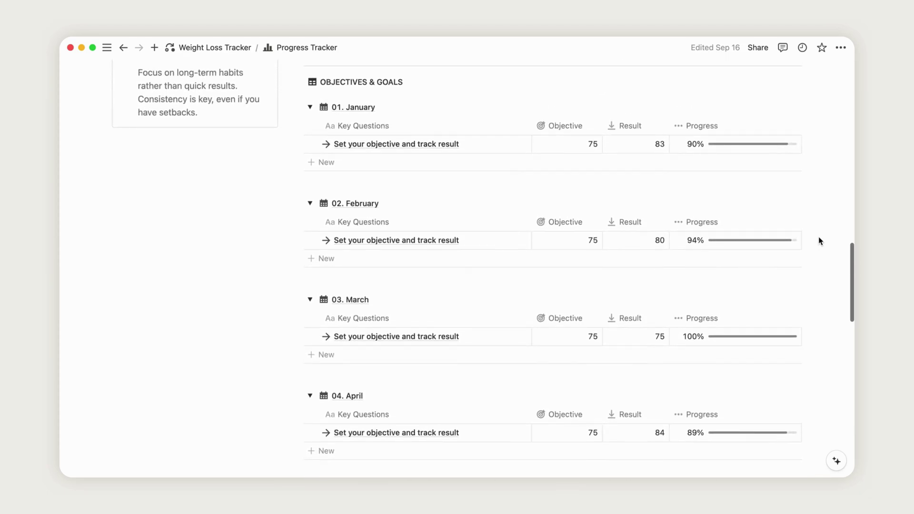
scroll(819, 240, down, 1)
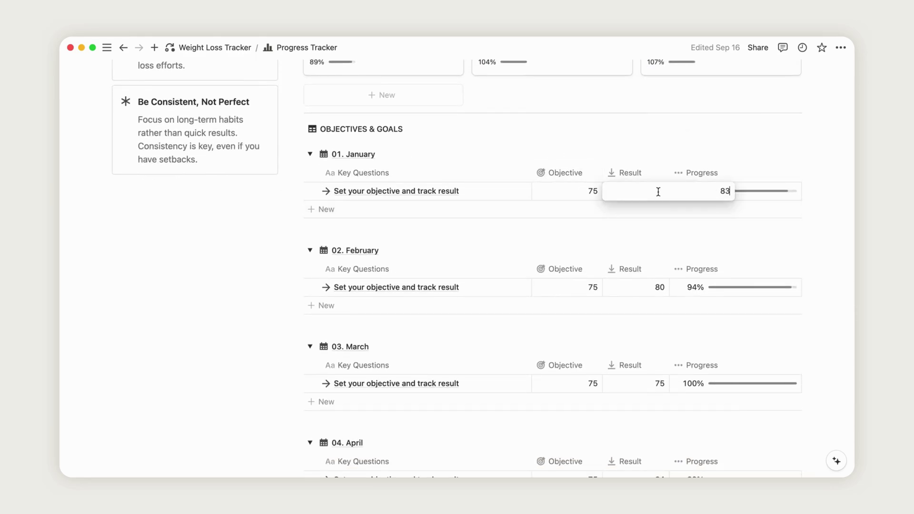
key(BackSpace)
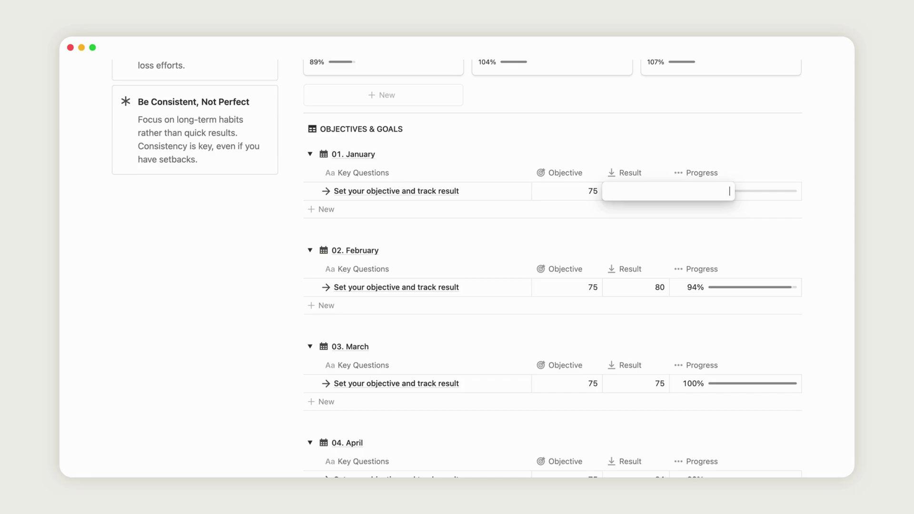
key(Return)
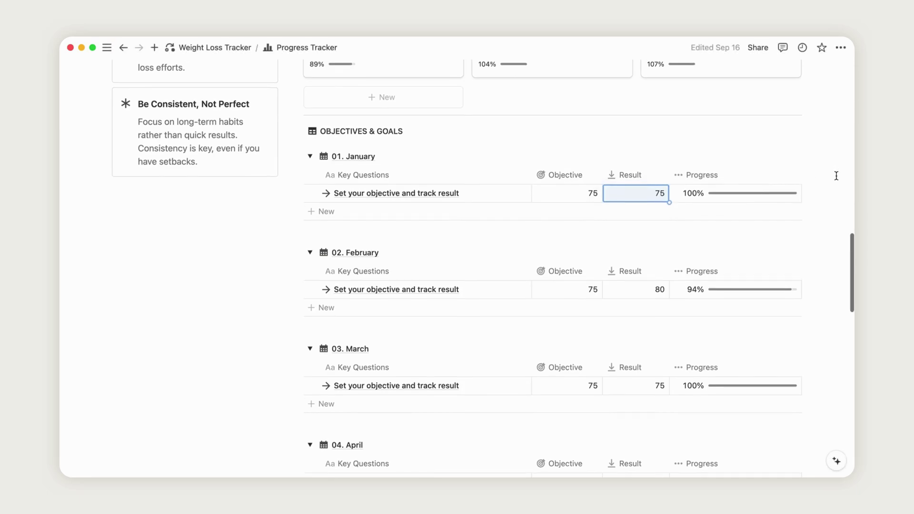
scroll(749, 224, up, 10)
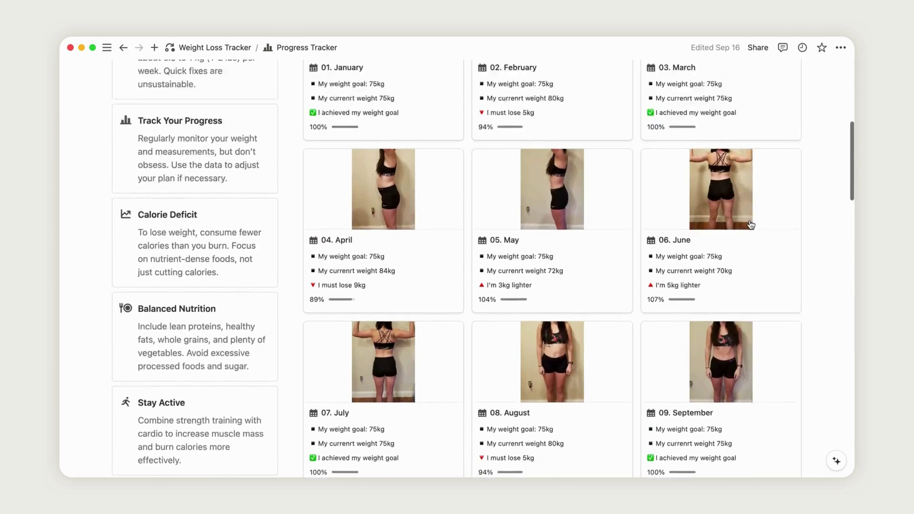
scroll(438, 198, up, 4)
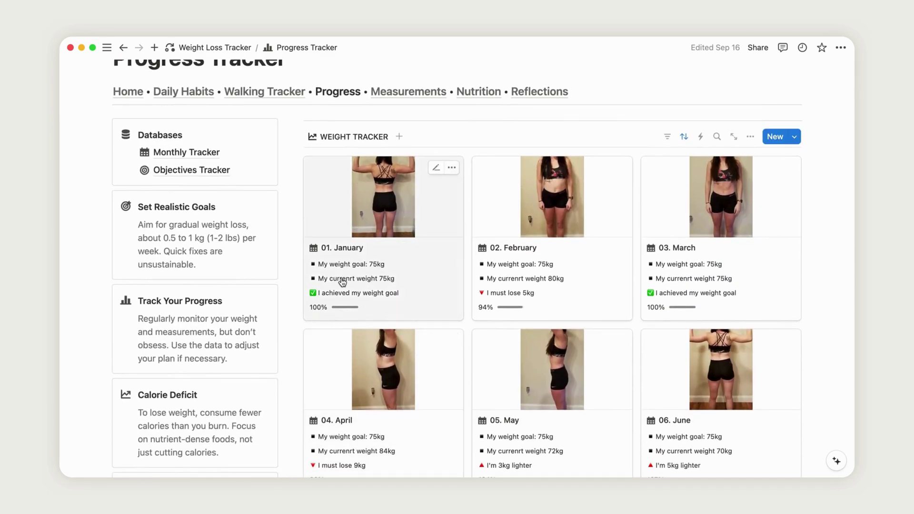
Open the January progress page, view its progress photo, then close the photo
click(425, 259)
scroll(423, 259, down, 3)
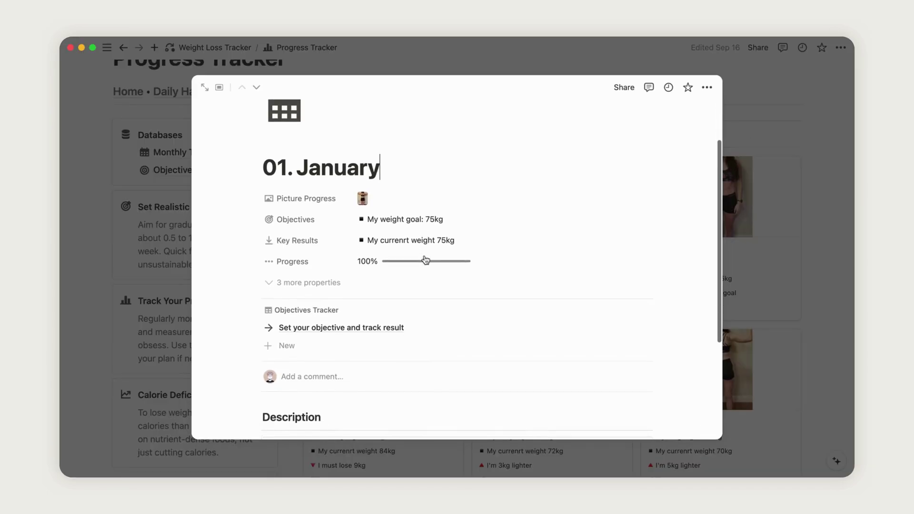
click(386, 197)
click(442, 353)
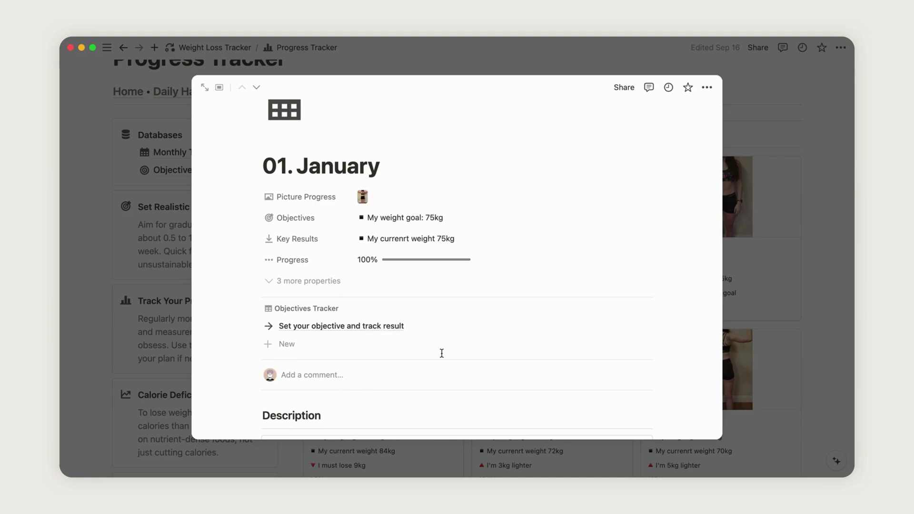
scroll(442, 354, down, 3)
scroll(442, 353, up, 5)
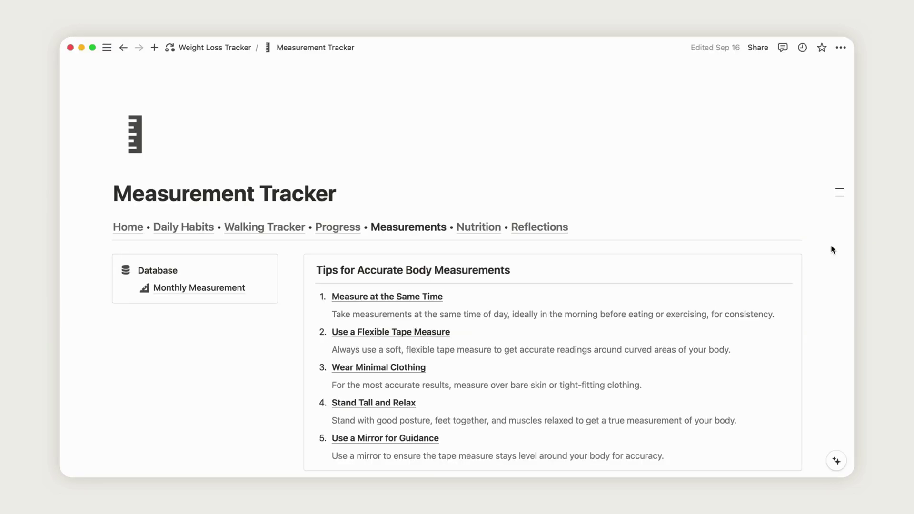
Mark January's measurement card as completed so it reads 'My measurements are up to date'
scroll(833, 250, down, 10)
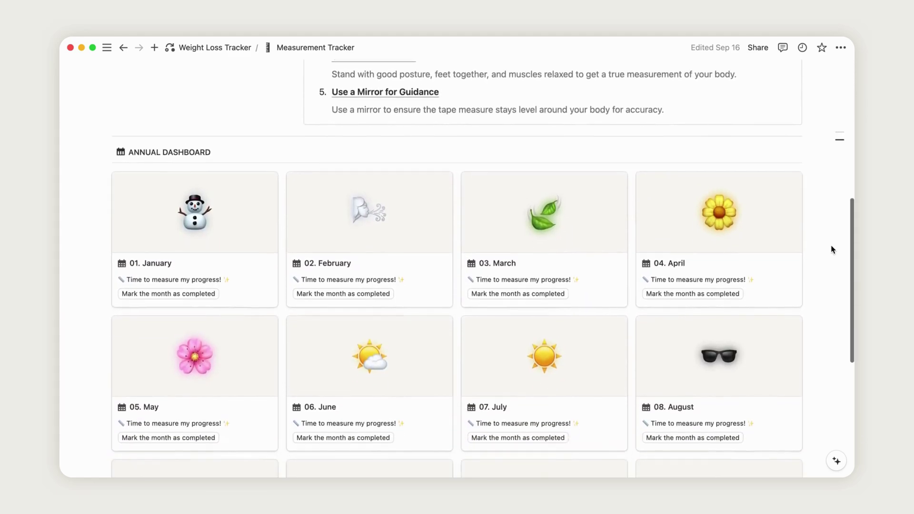
scroll(833, 250, down, 5)
scroll(832, 249, up, 3)
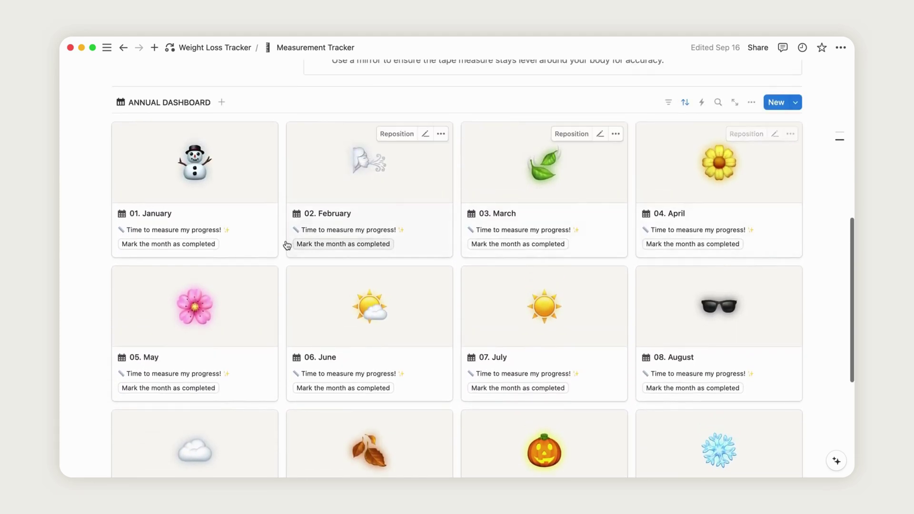
click(253, 233)
scroll(598, 335, down, 4)
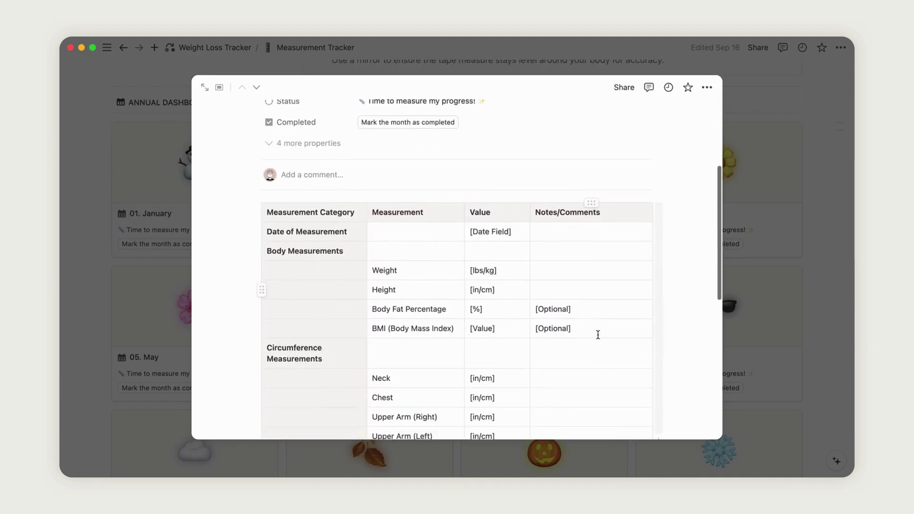
scroll(598, 335, down, 7)
scroll(598, 334, up, 7)
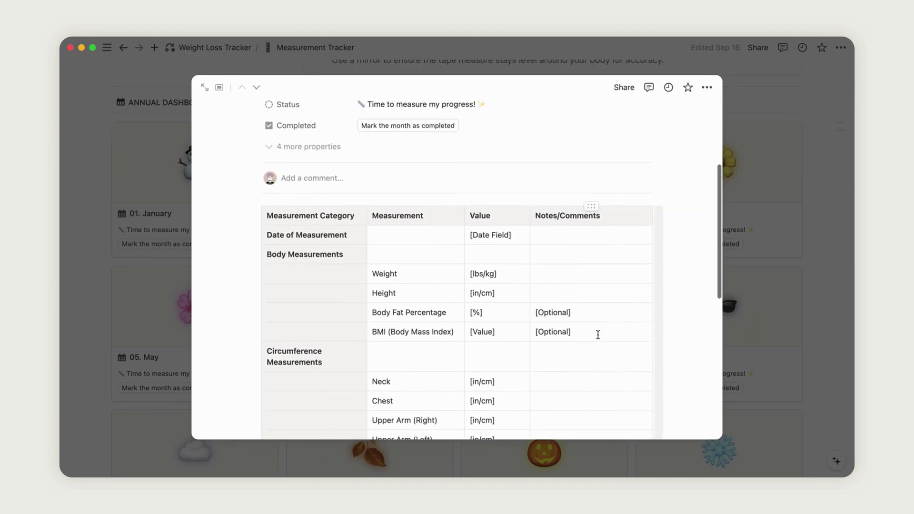
scroll(598, 335, up, 1)
click(392, 139)
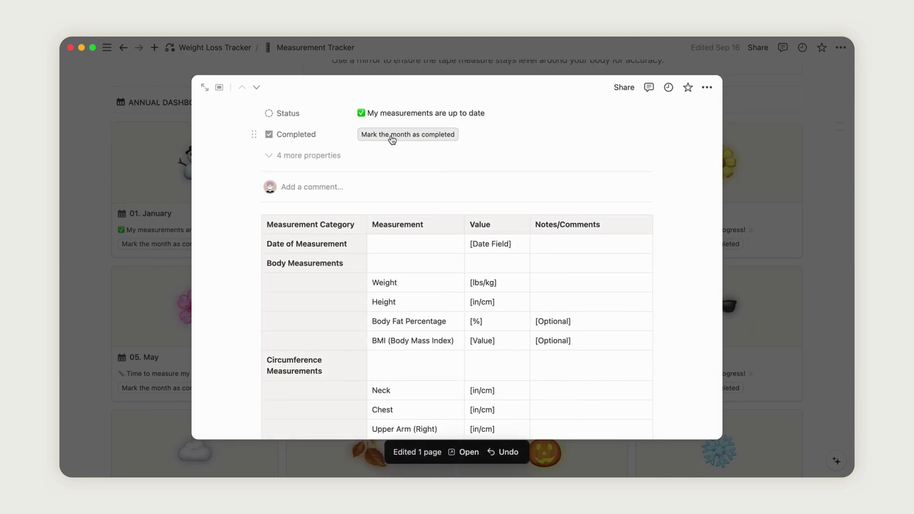
click(136, 265)
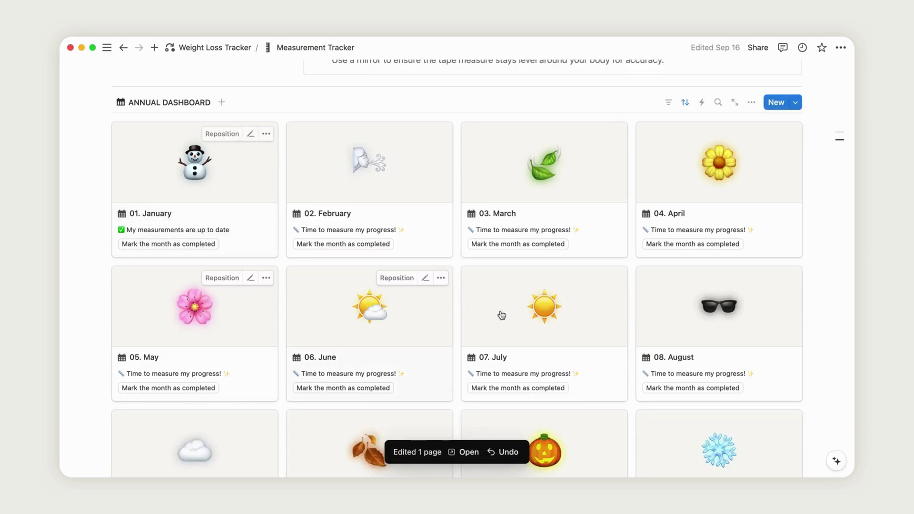
scroll(820, 311, down, 4)
scroll(820, 311, up, 12)
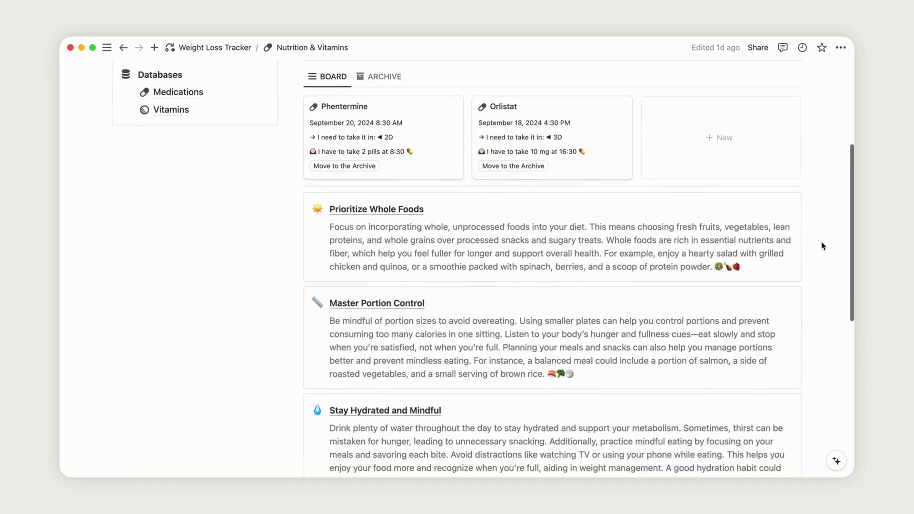
Add a new medication entry titled Paracetamol
scroll(822, 245, down, 7)
scroll(823, 245, up, 5)
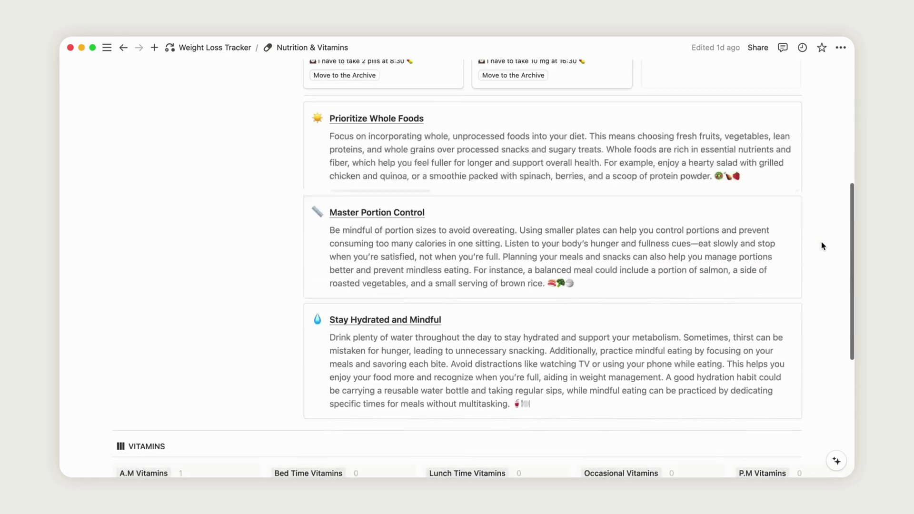
scroll(822, 246, up, 5)
scroll(821, 246, down, 1)
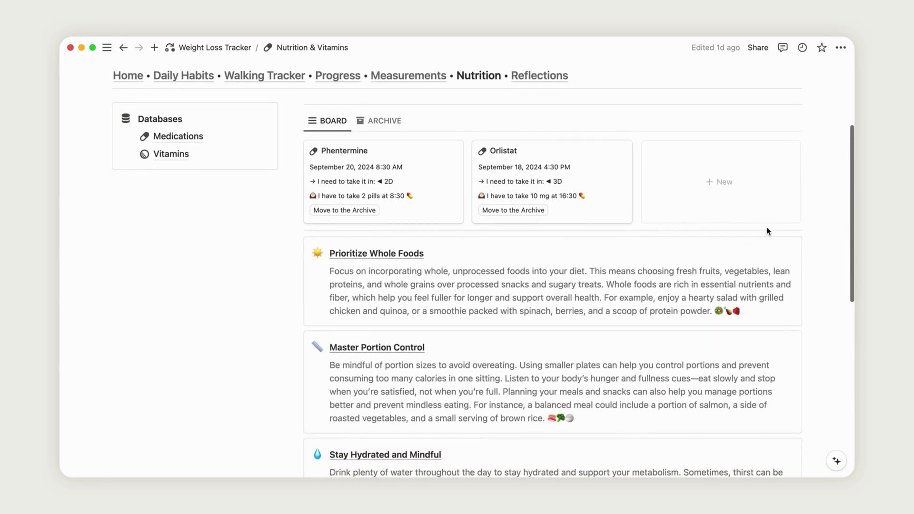
click(699, 180)
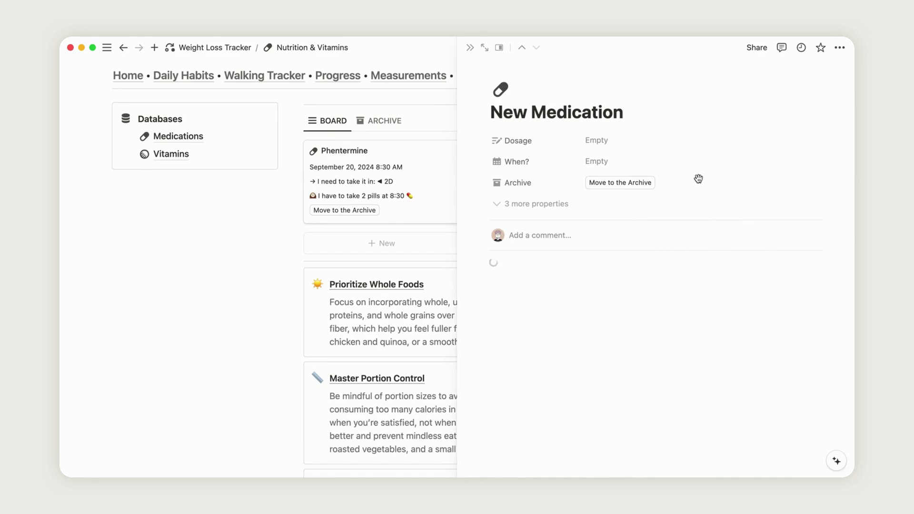
triple_click(567, 113)
text(Paracetamol)
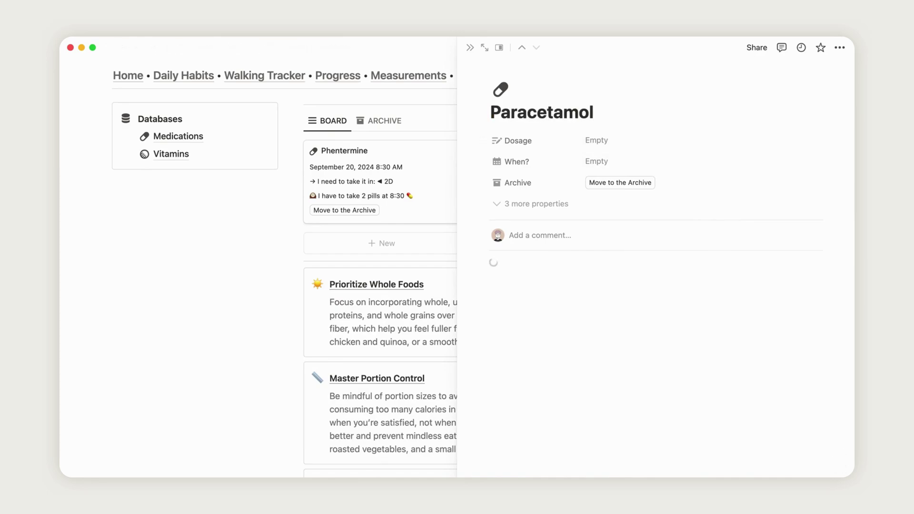
Give Paracetamol a 1 pill dosage scheduled for September 30, 2024 at 9:00 AM
click(610, 141)
text(1 pil)
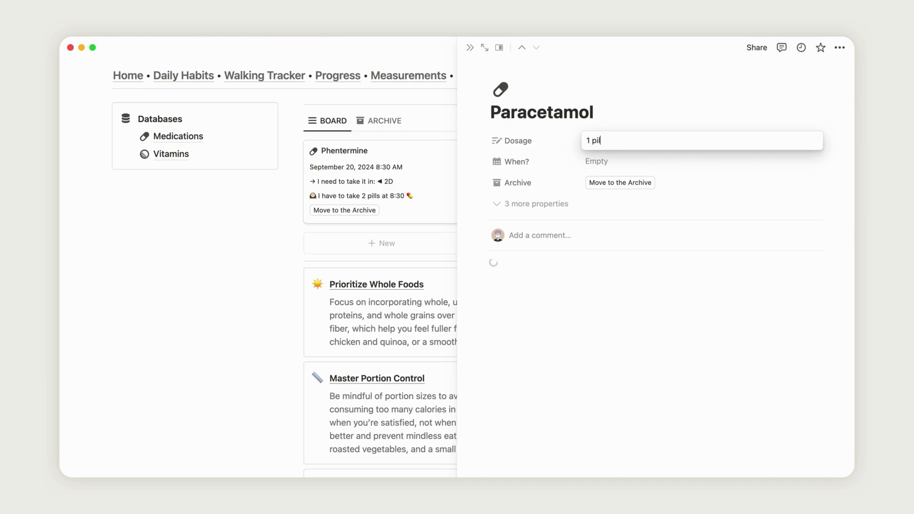
text(l)
click(605, 164)
click(605, 164)
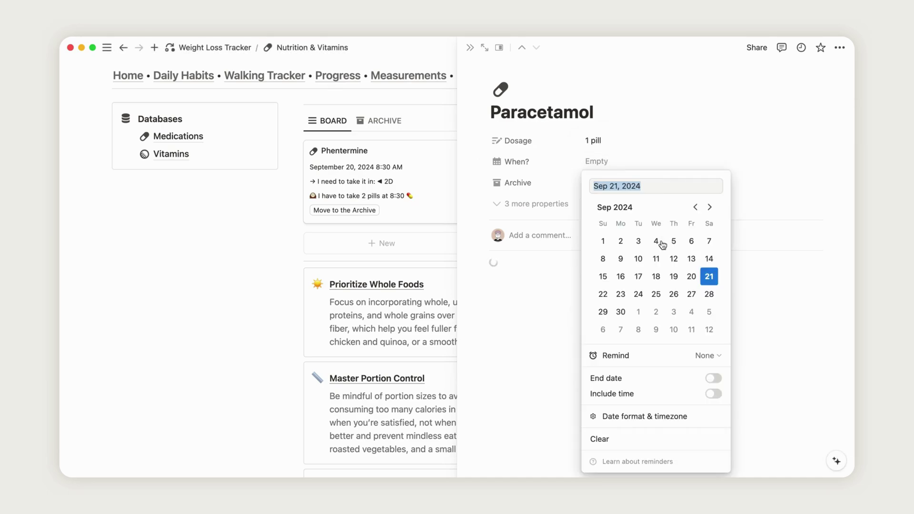
click(621, 311)
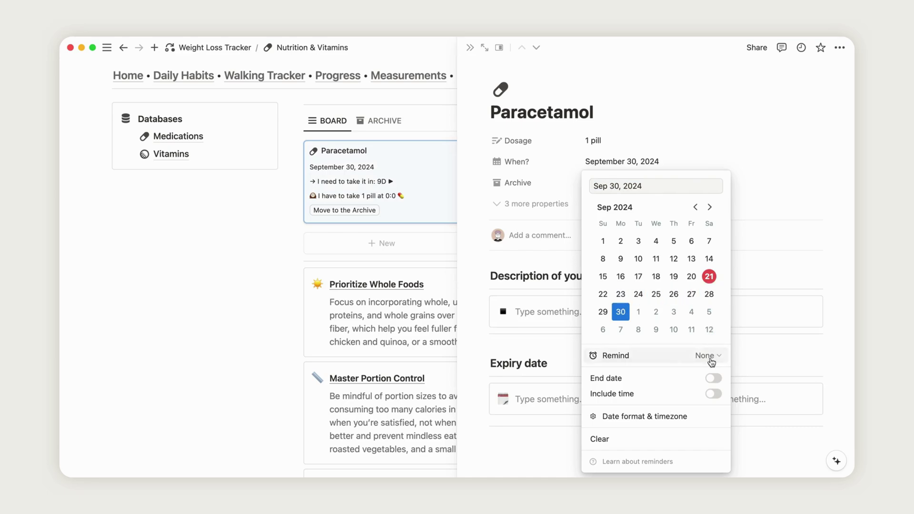
click(713, 394)
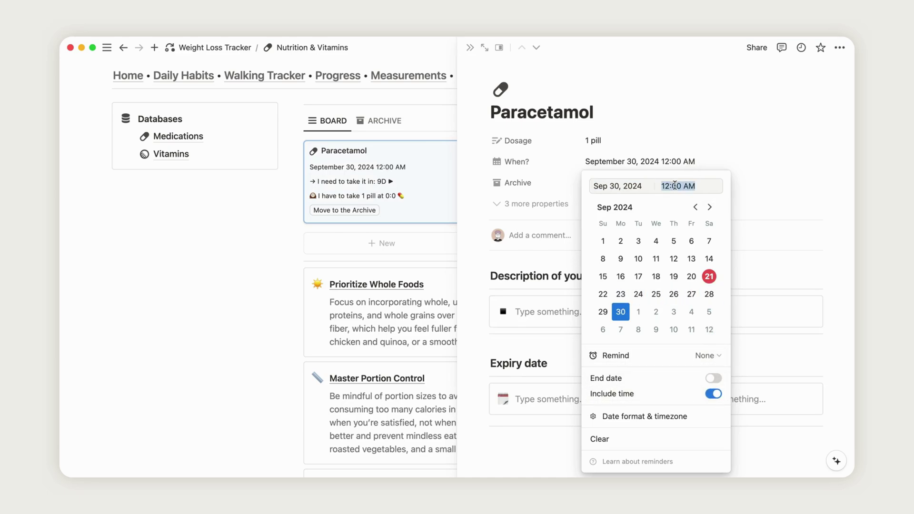
text(9:)
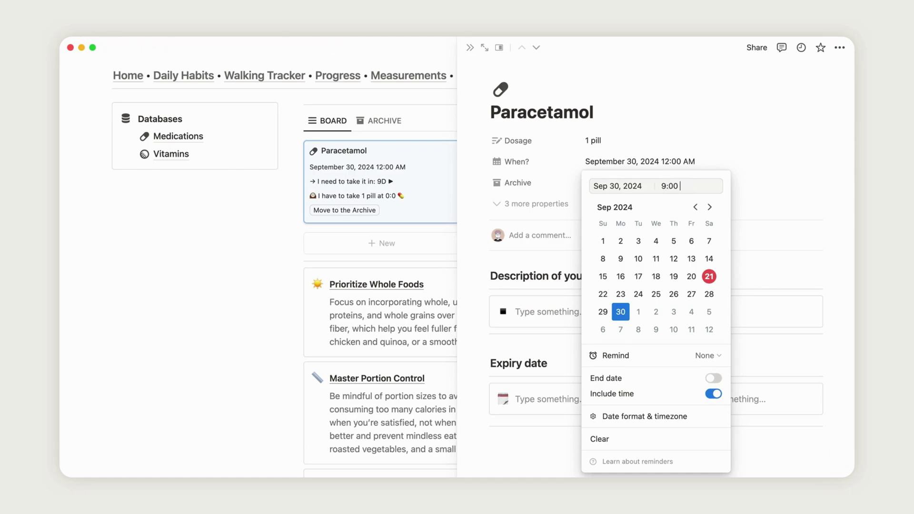
click(524, 99)
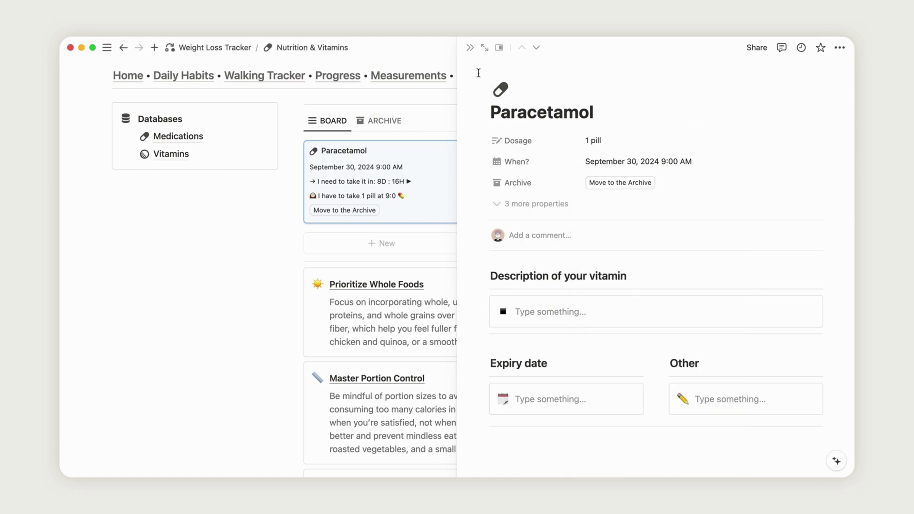
click(470, 48)
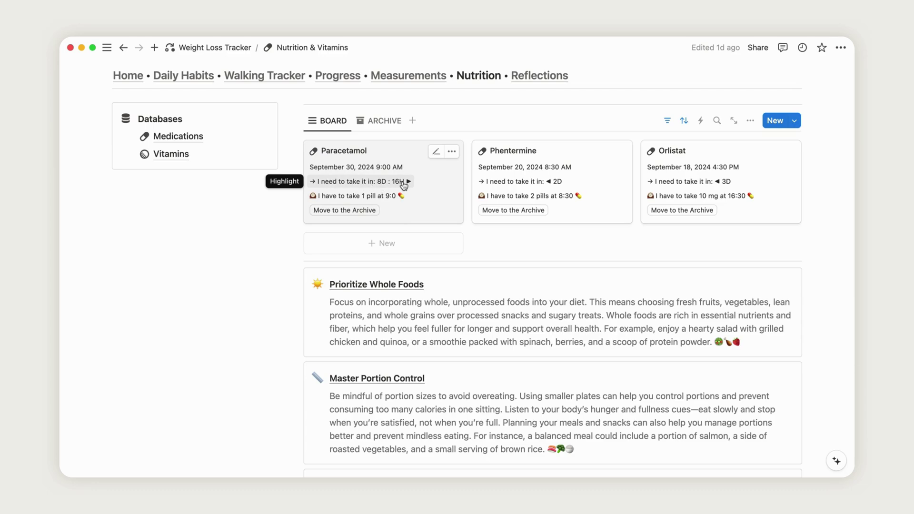
Archive Paracetamol, check the Archive view, then return to the medication board
click(375, 215)
click(386, 122)
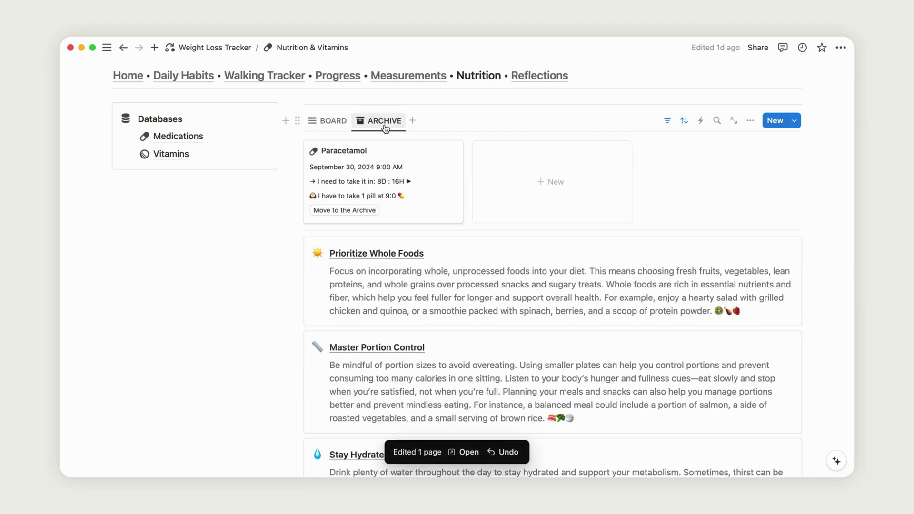
key(super+bracketleft)
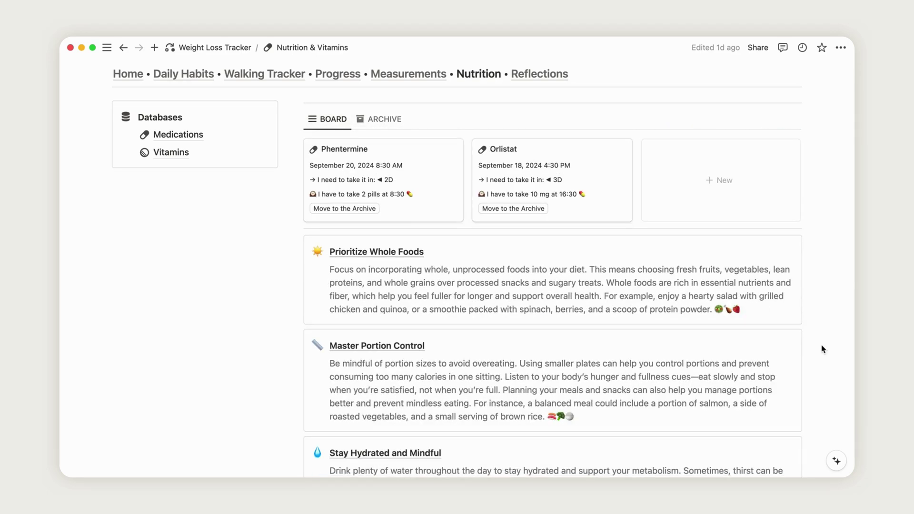
Add a Vitamin C card under Lunch Time Vitamins and open its details
scroll(821, 348, down, 5)
scroll(822, 349, down, 4)
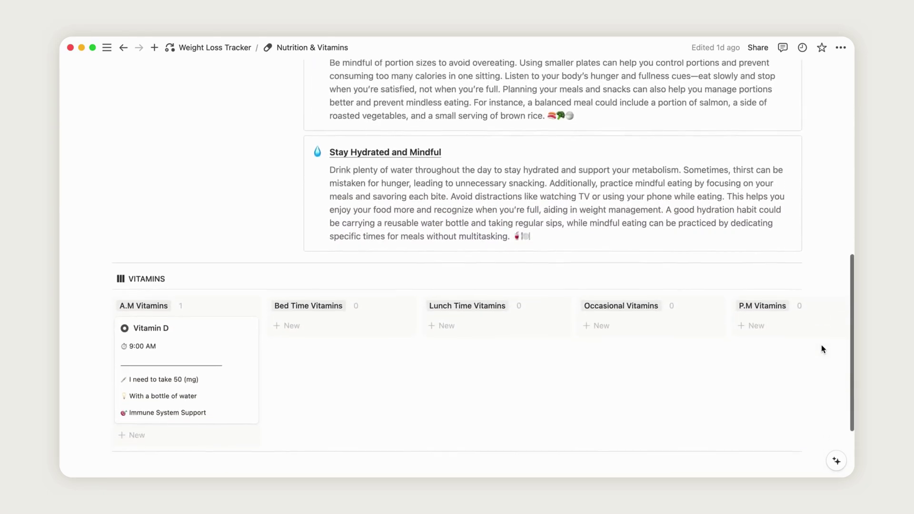
scroll(304, 266, right, 3)
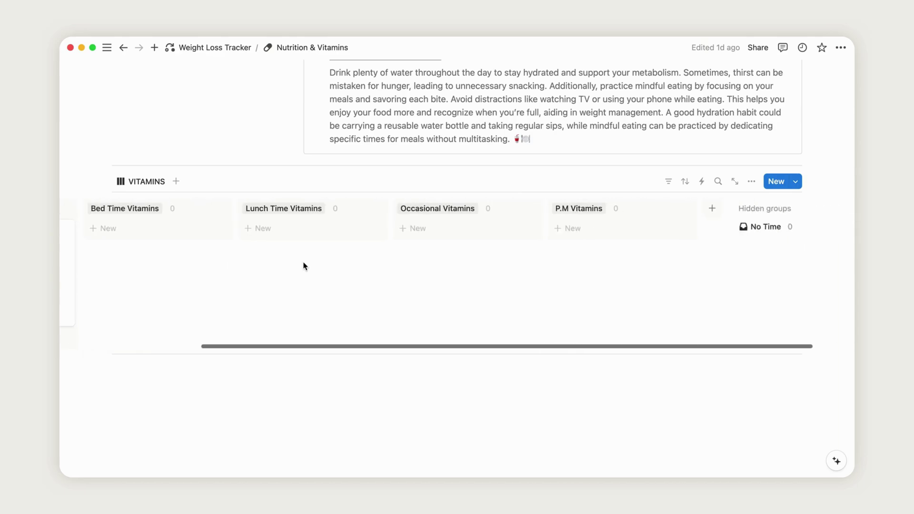
scroll(304, 265, left, 3)
click(447, 229)
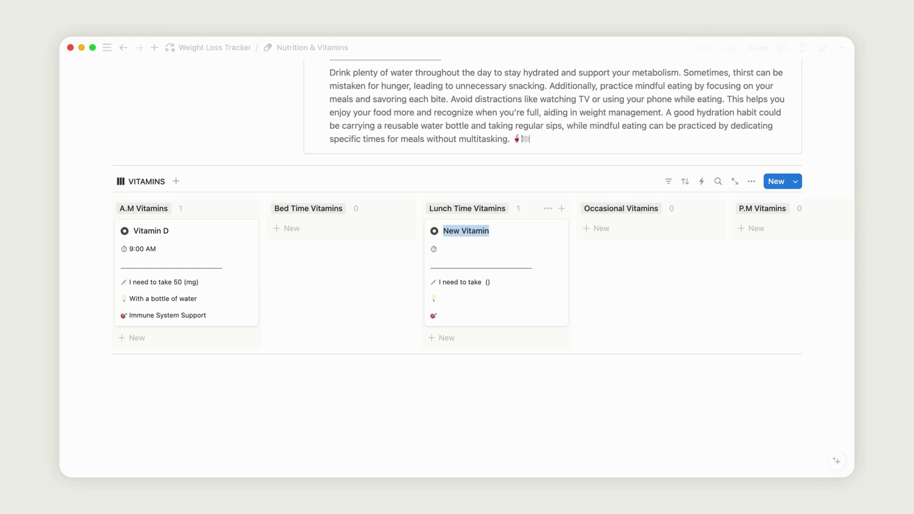
text(Vitamin C)
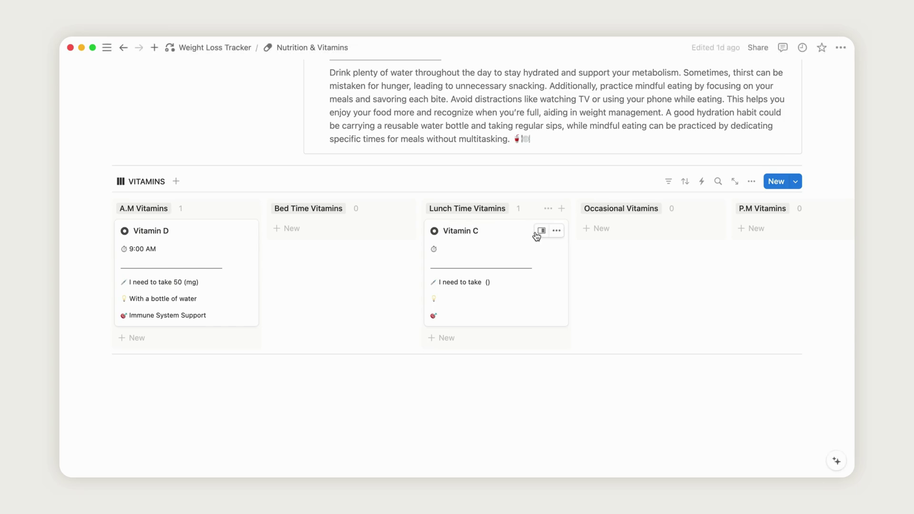
click(541, 232)
scroll(382, 314, down, 1)
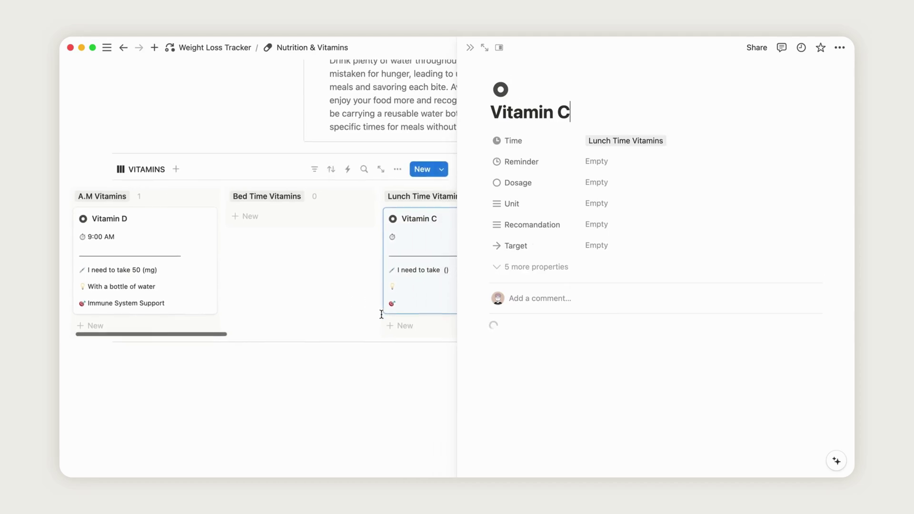
scroll(381, 314, right, 5)
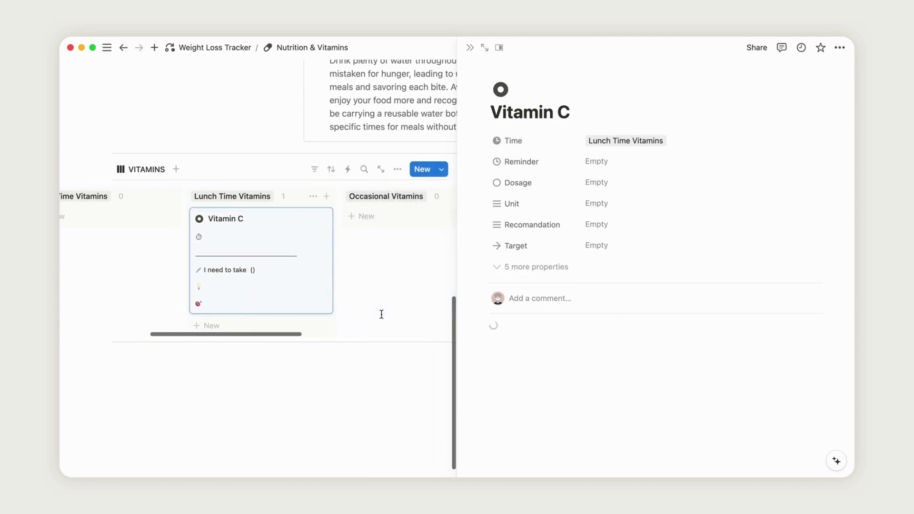
Set Vitamin C's reminder to 1:00 PM with a dosage of 2 pills
click(608, 164)
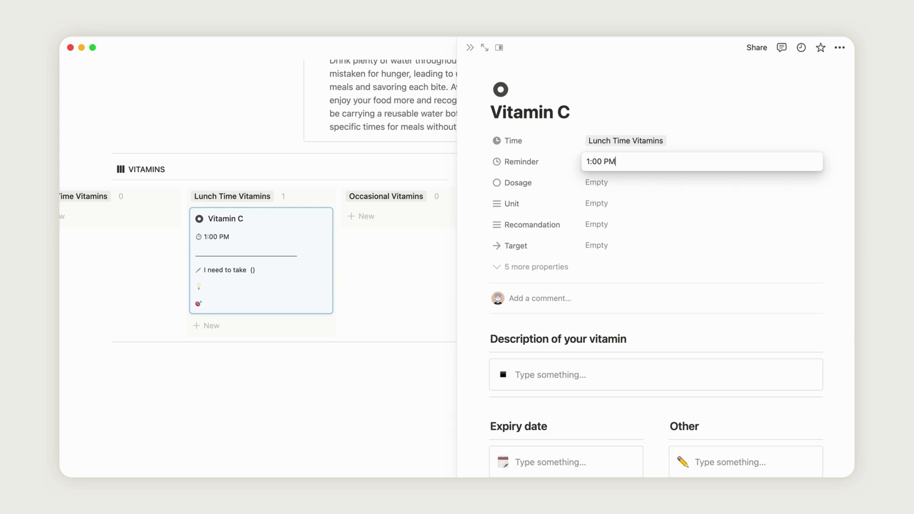
key(Return)
click(603, 186)
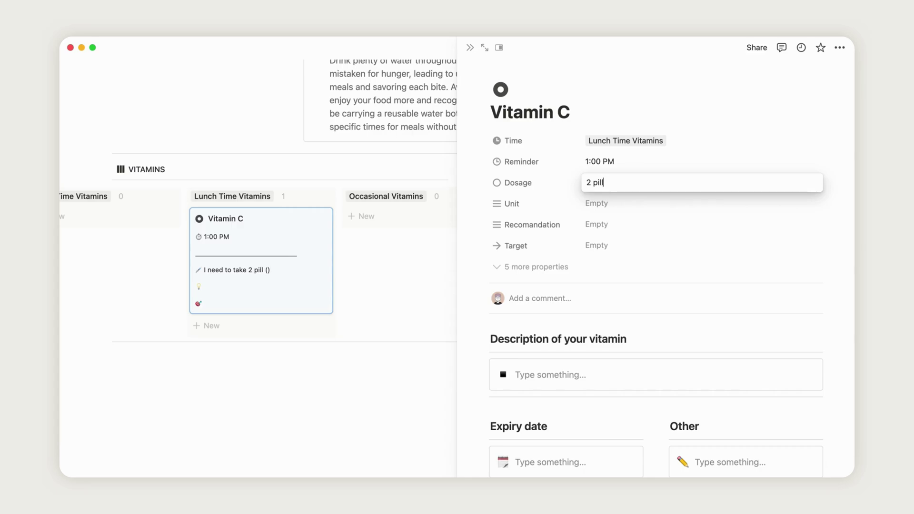
key(Return)
click(614, 207)
text(pills)
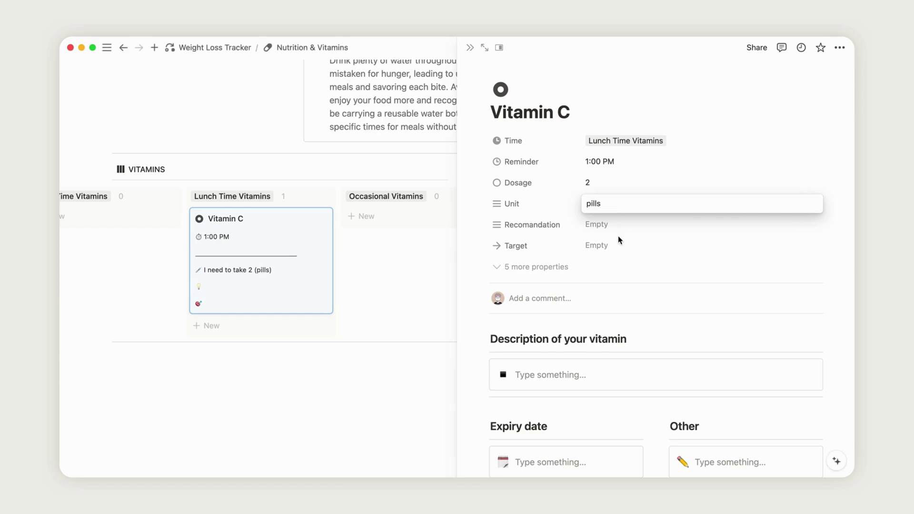
key(Return)
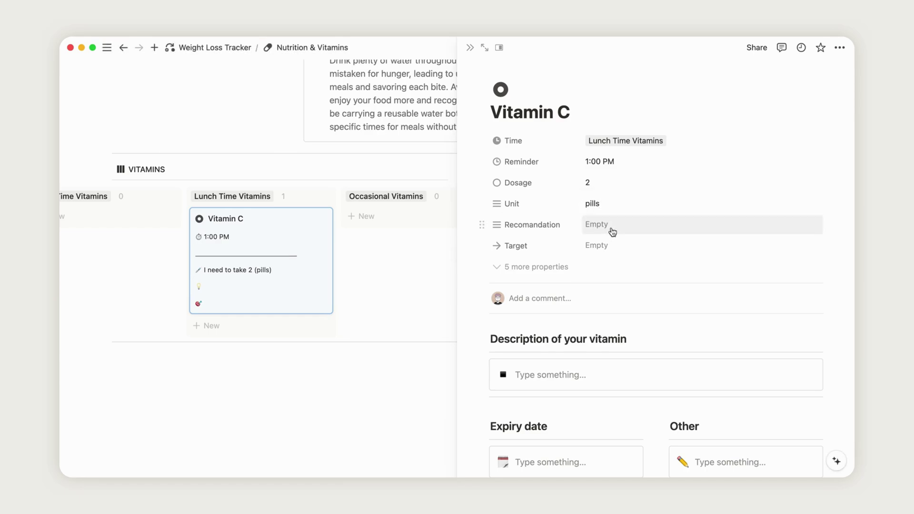
Set the recommendation to With water and the target to Immune System Support
click(616, 231)
text(With water)
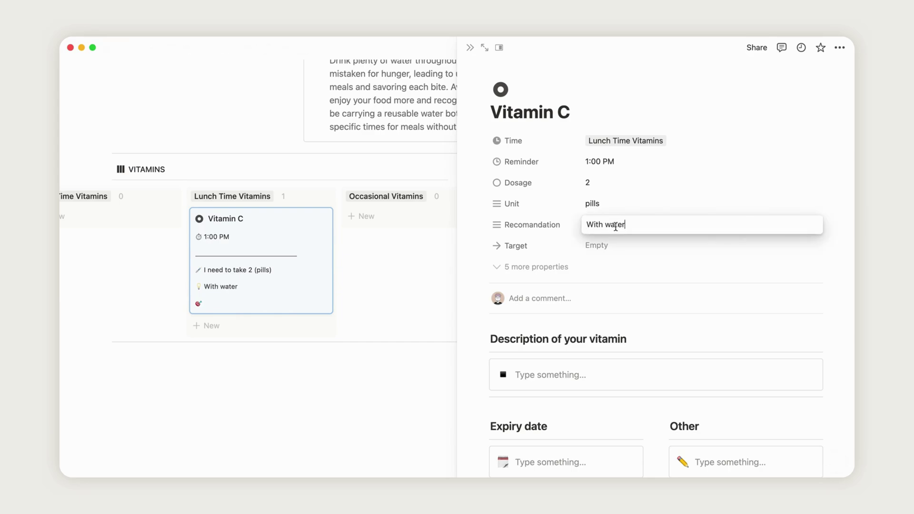
key(Return)
click(606, 246)
text(Immune System Support)
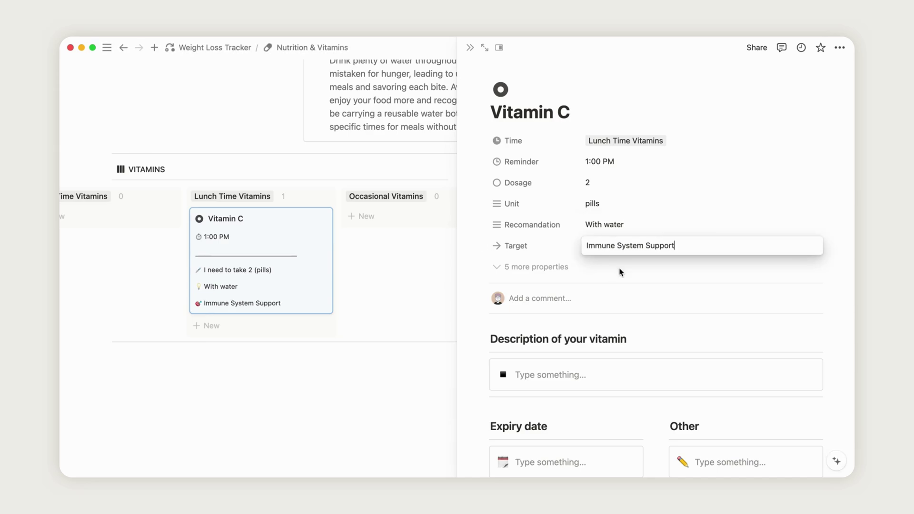
key(Return)
scroll(626, 294, down, 3)
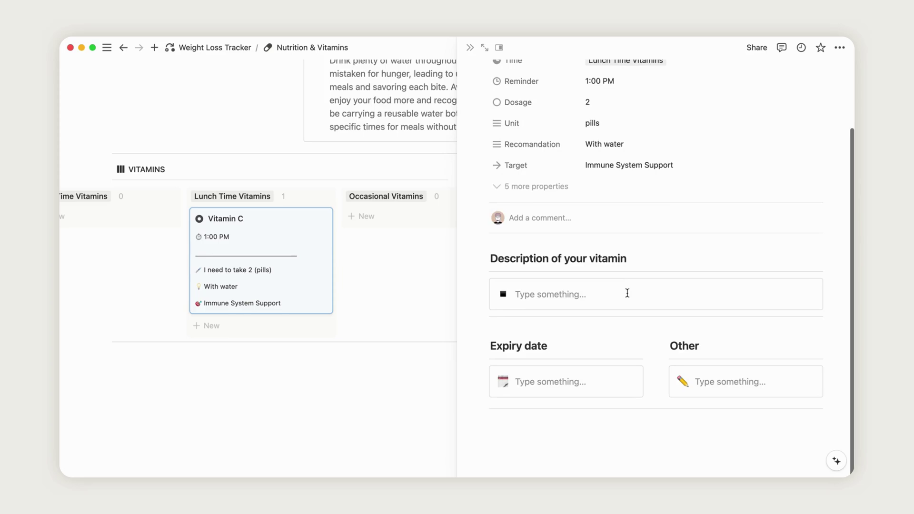
click(469, 53)
scroll(561, 272, left, 5)
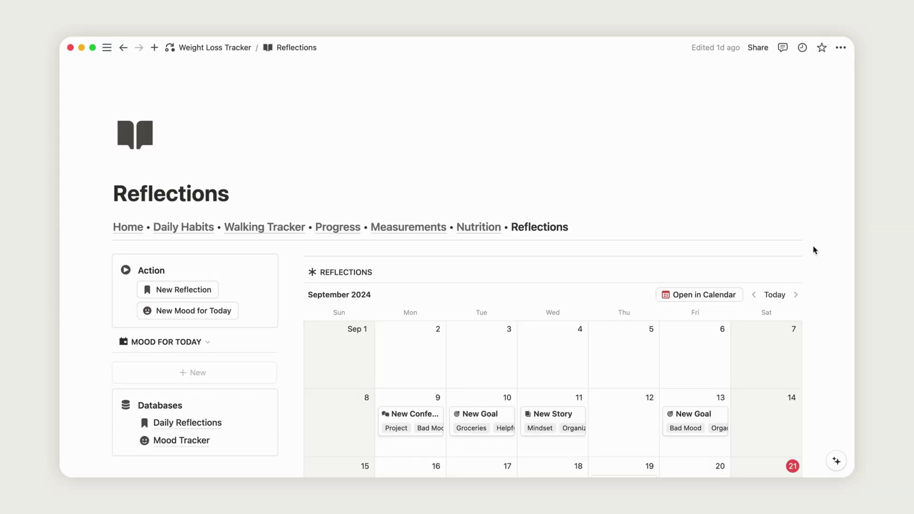
Create a new reflection for today, September 21, and open it
scroll(814, 250, down, 10)
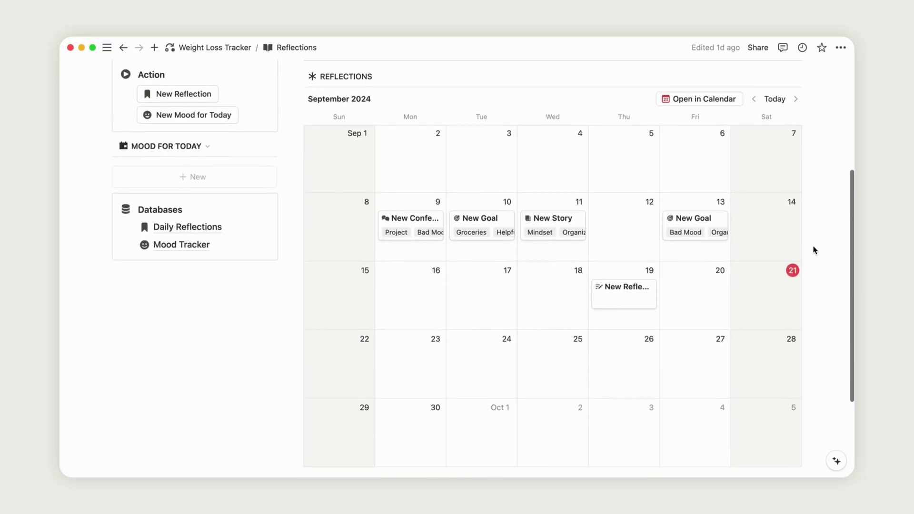
scroll(814, 250, up, 8)
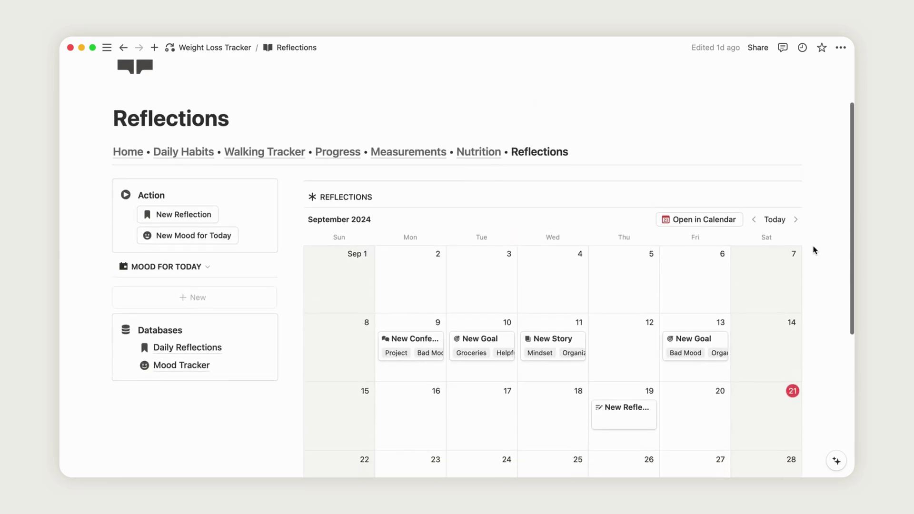
scroll(814, 250, down, 2)
click(190, 139)
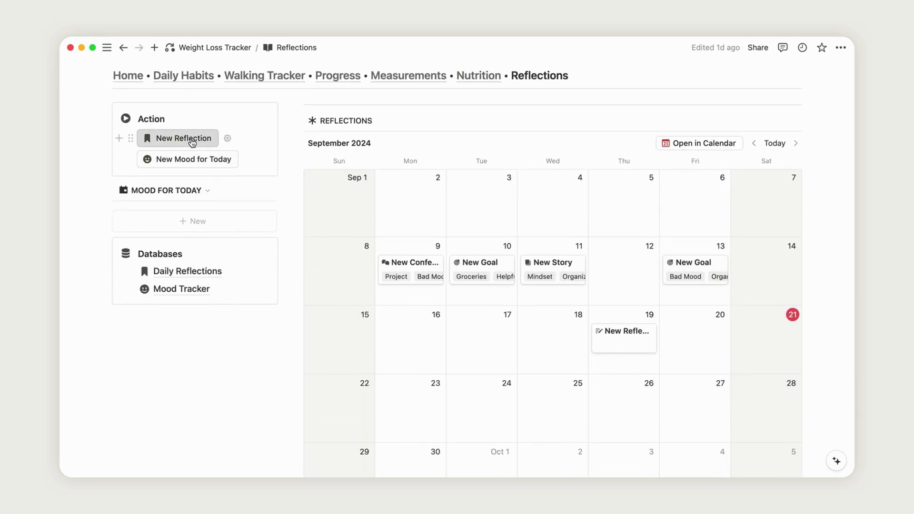
click(767, 345)
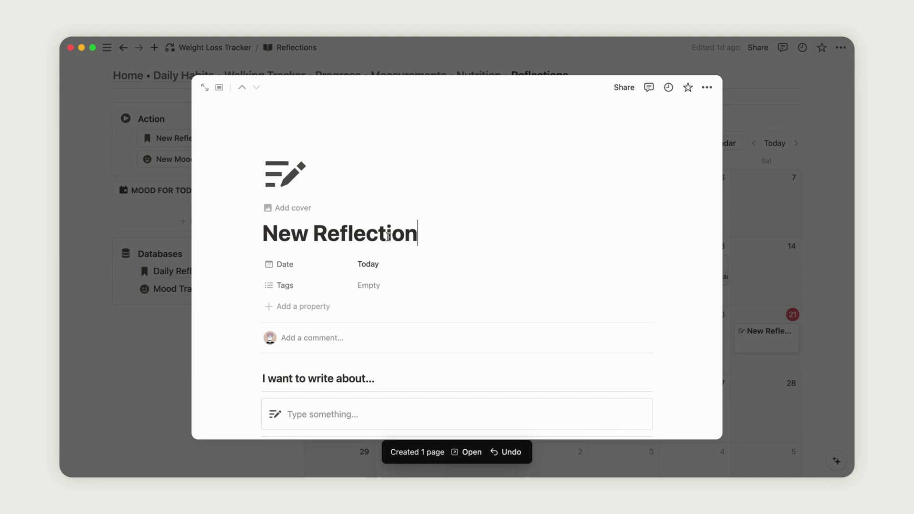
Tag the reflection Friendship, Mindset and Groceries, then return to the calendar
click(388, 286)
click(418, 296)
click(414, 338)
click(409, 384)
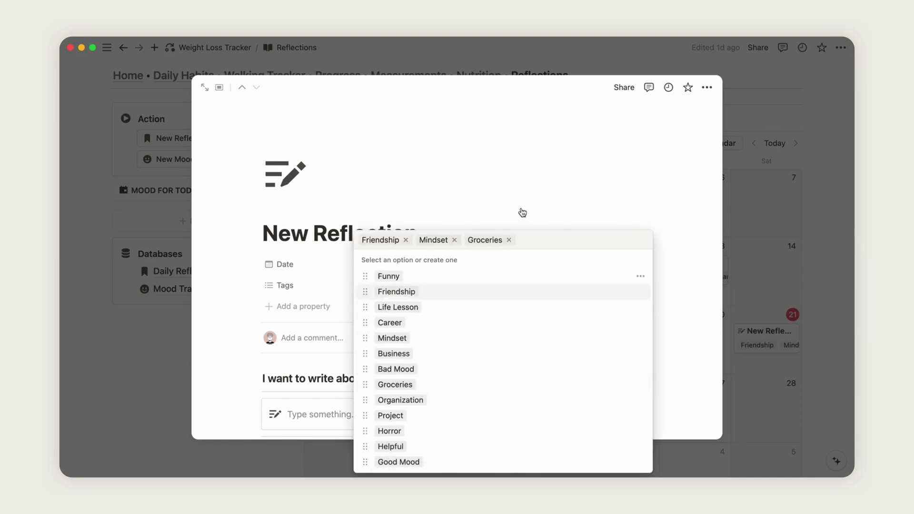
click(524, 200)
scroll(564, 362, down, 3)
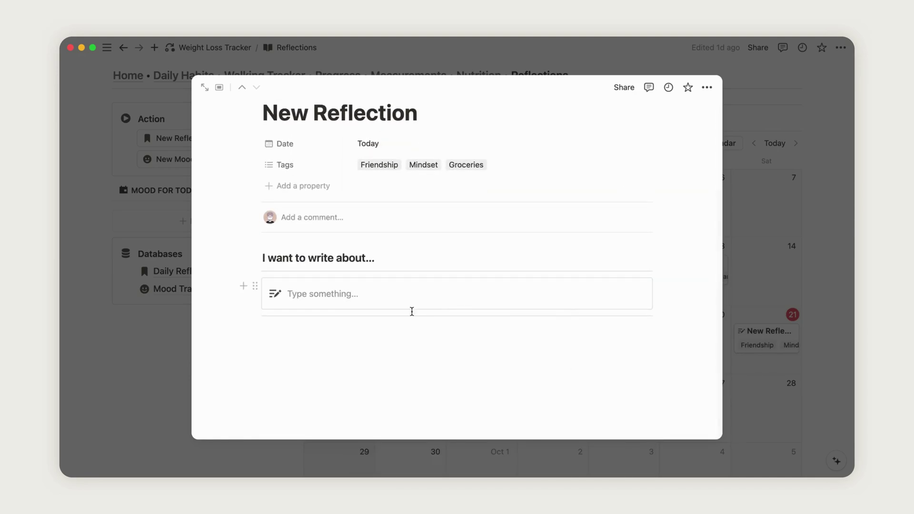
click(762, 303)
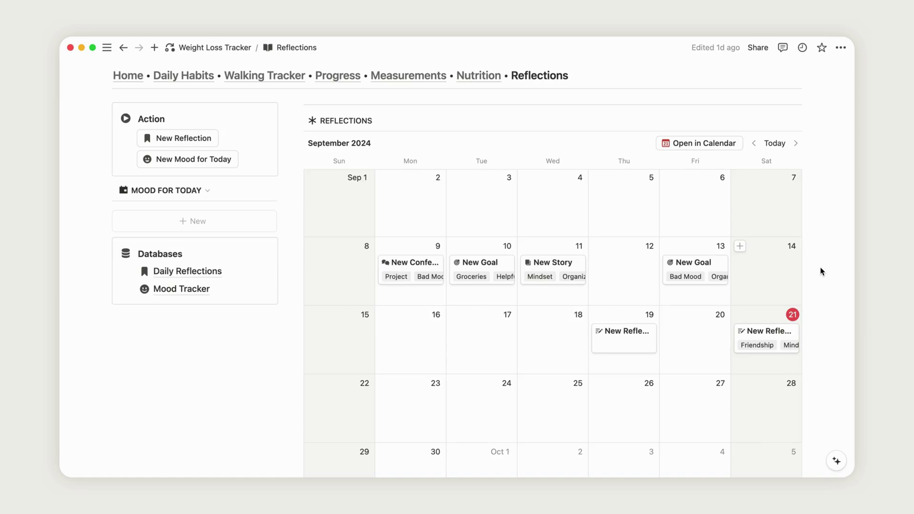
Add a September 21 mood entry using the 'Today, I feel lovely!' template
click(198, 168)
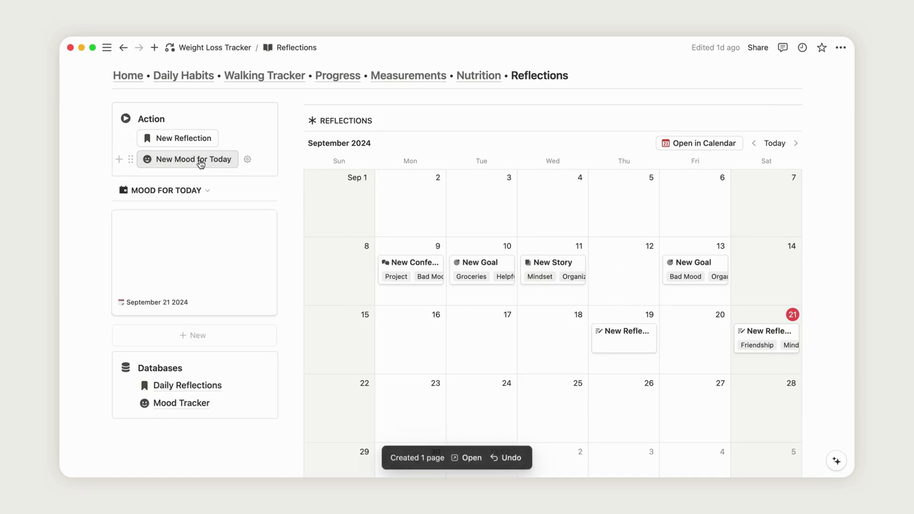
click(223, 253)
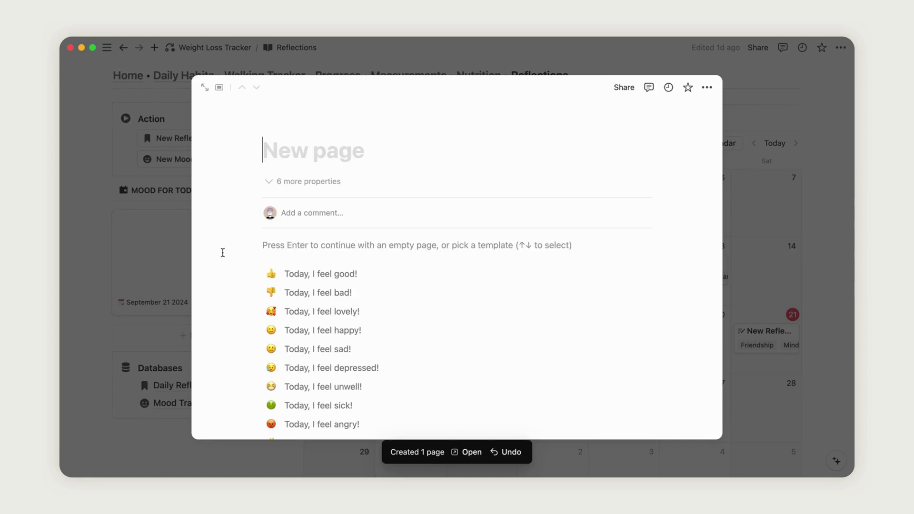
click(336, 312)
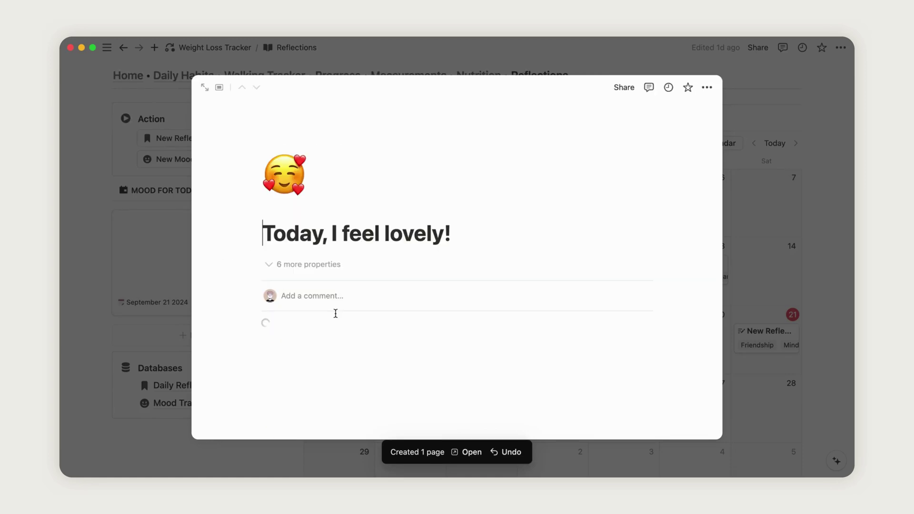
click(811, 217)
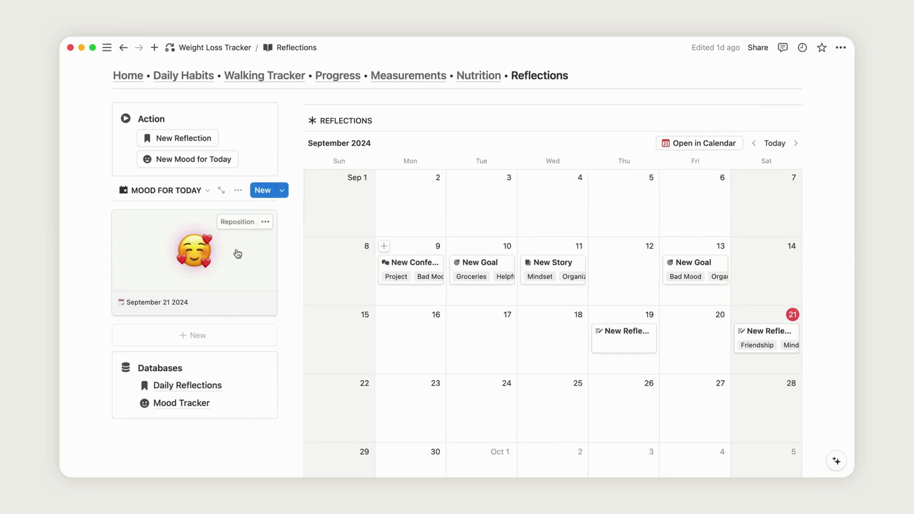
scroll(743, 371, down, 5)
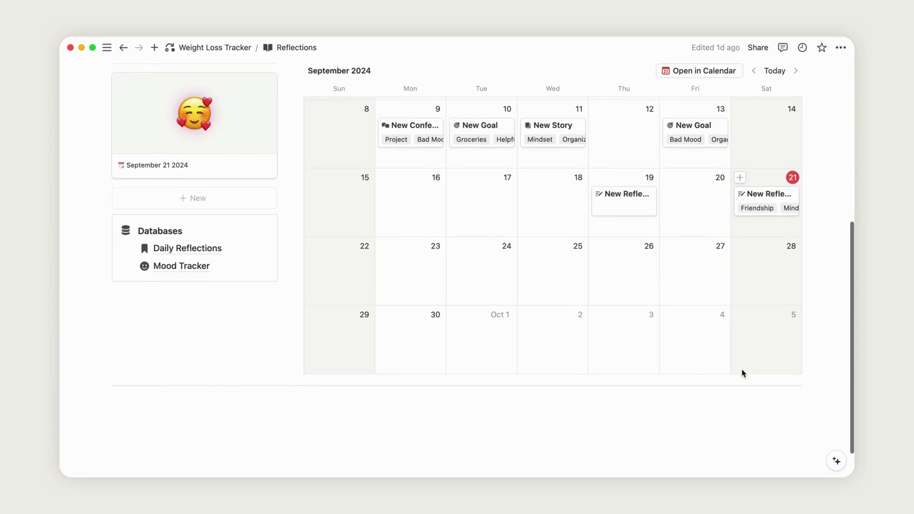